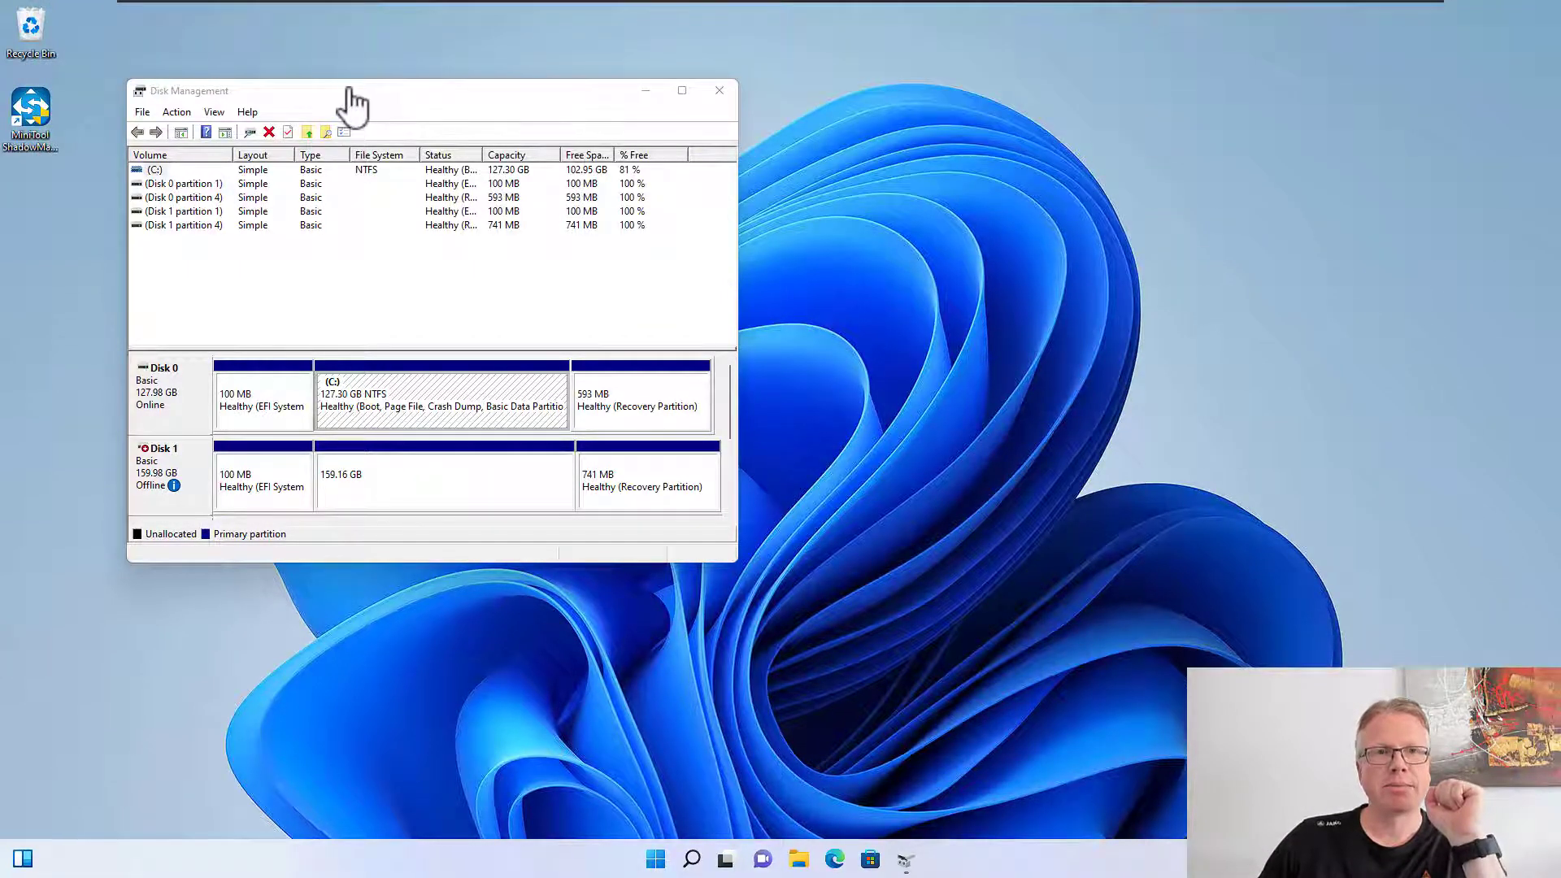
Read Disk 1's Offline status note: a signature collision with another online disk.
left_click_drag(366, 90, 374, 72)
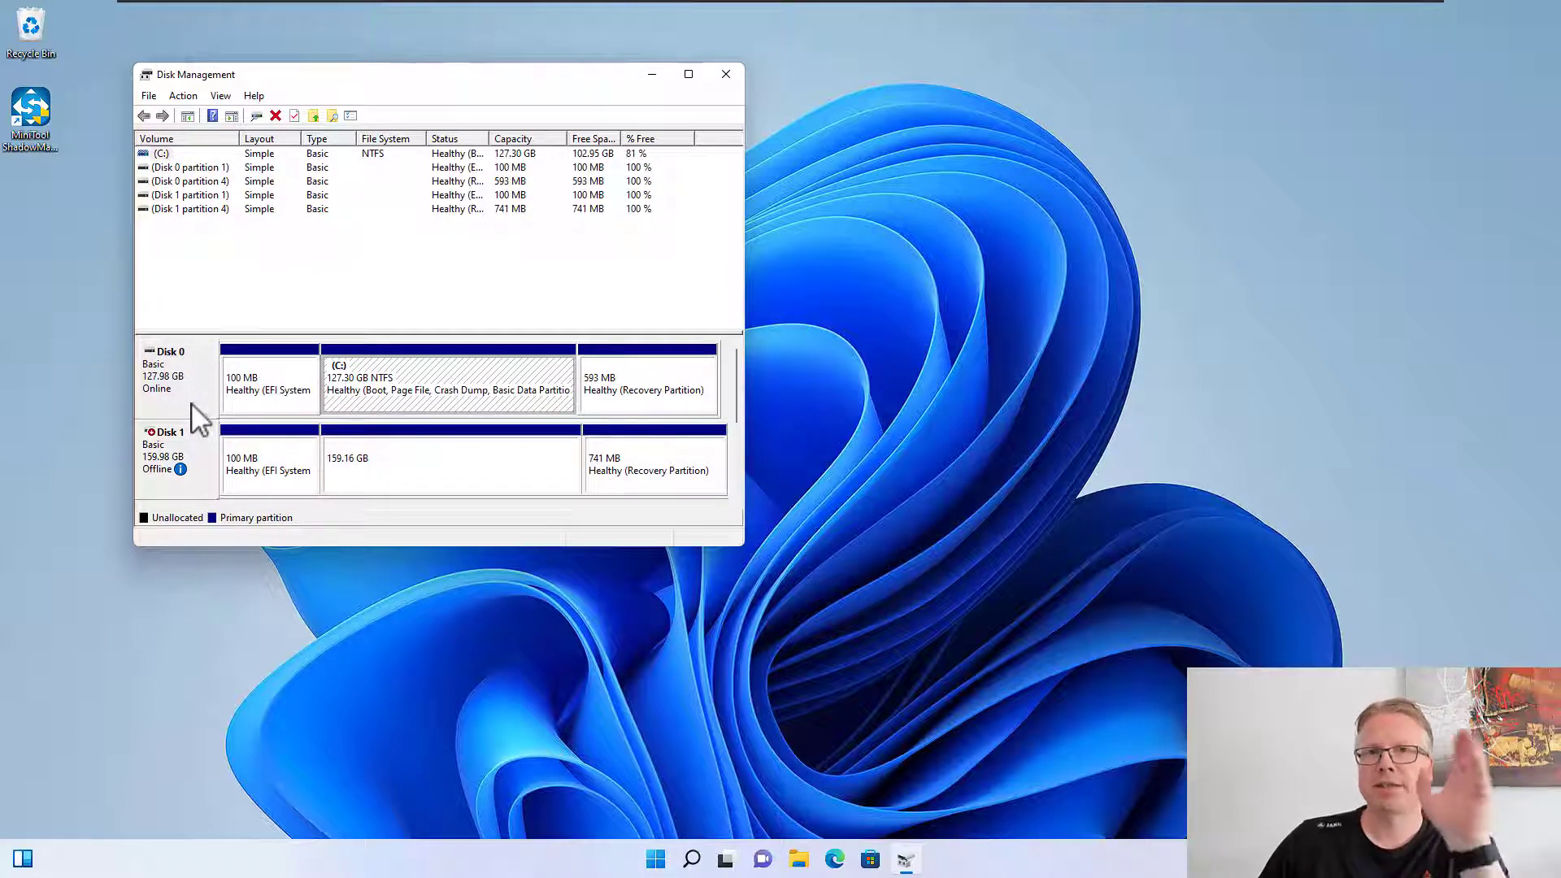
mouse_move(200, 473)
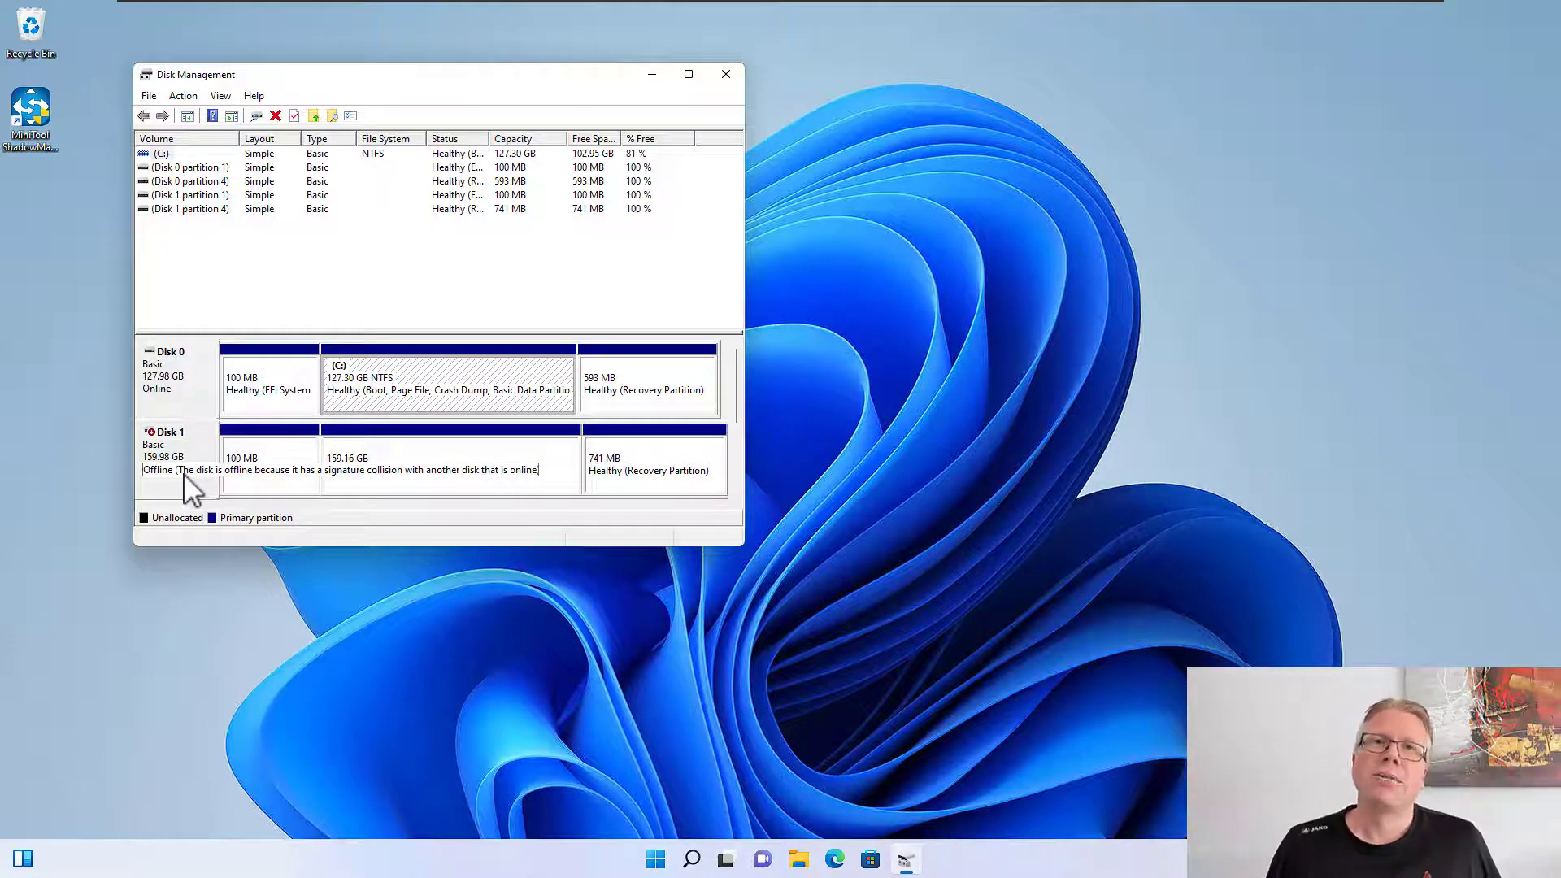
left_click(33, 114)
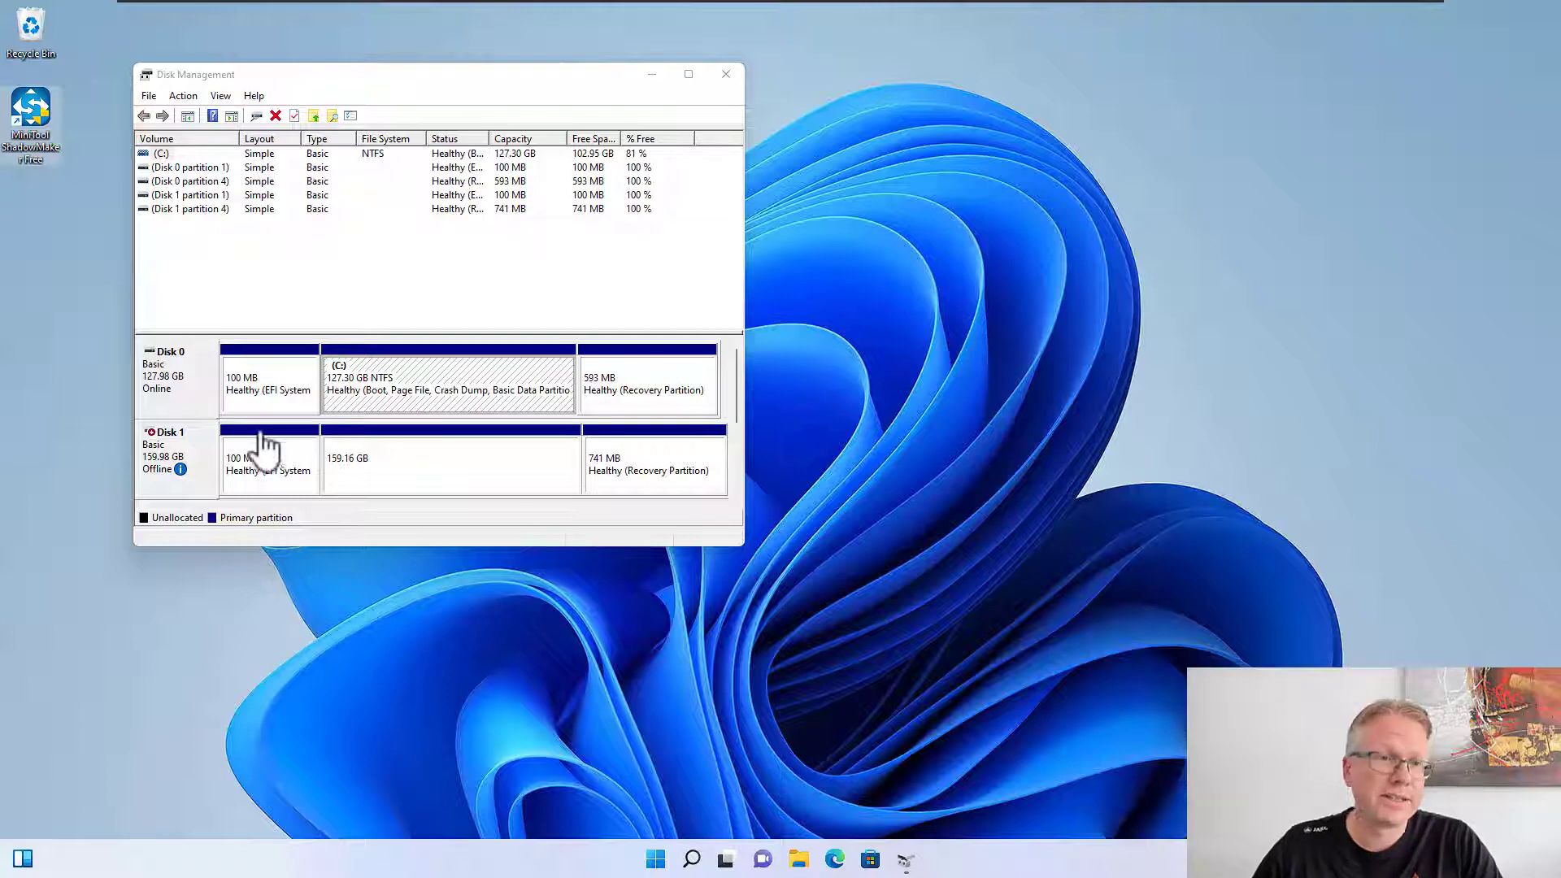
Launch Command Prompt as administrator by searching cmd from the Start menu.
left_click(655, 858)
type("cmd")
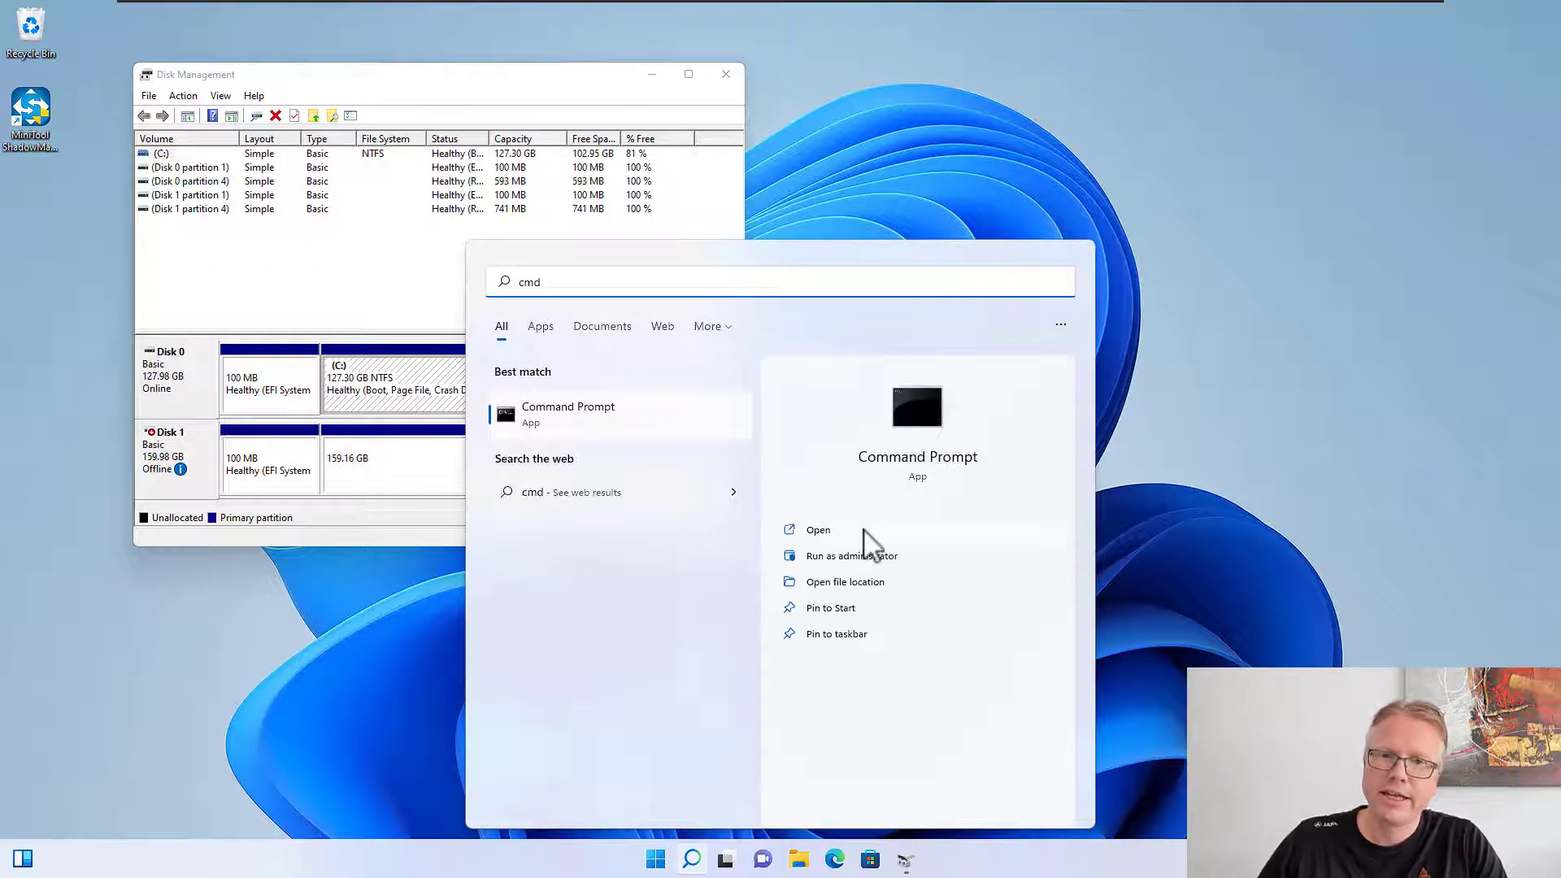
left_click(861, 560)
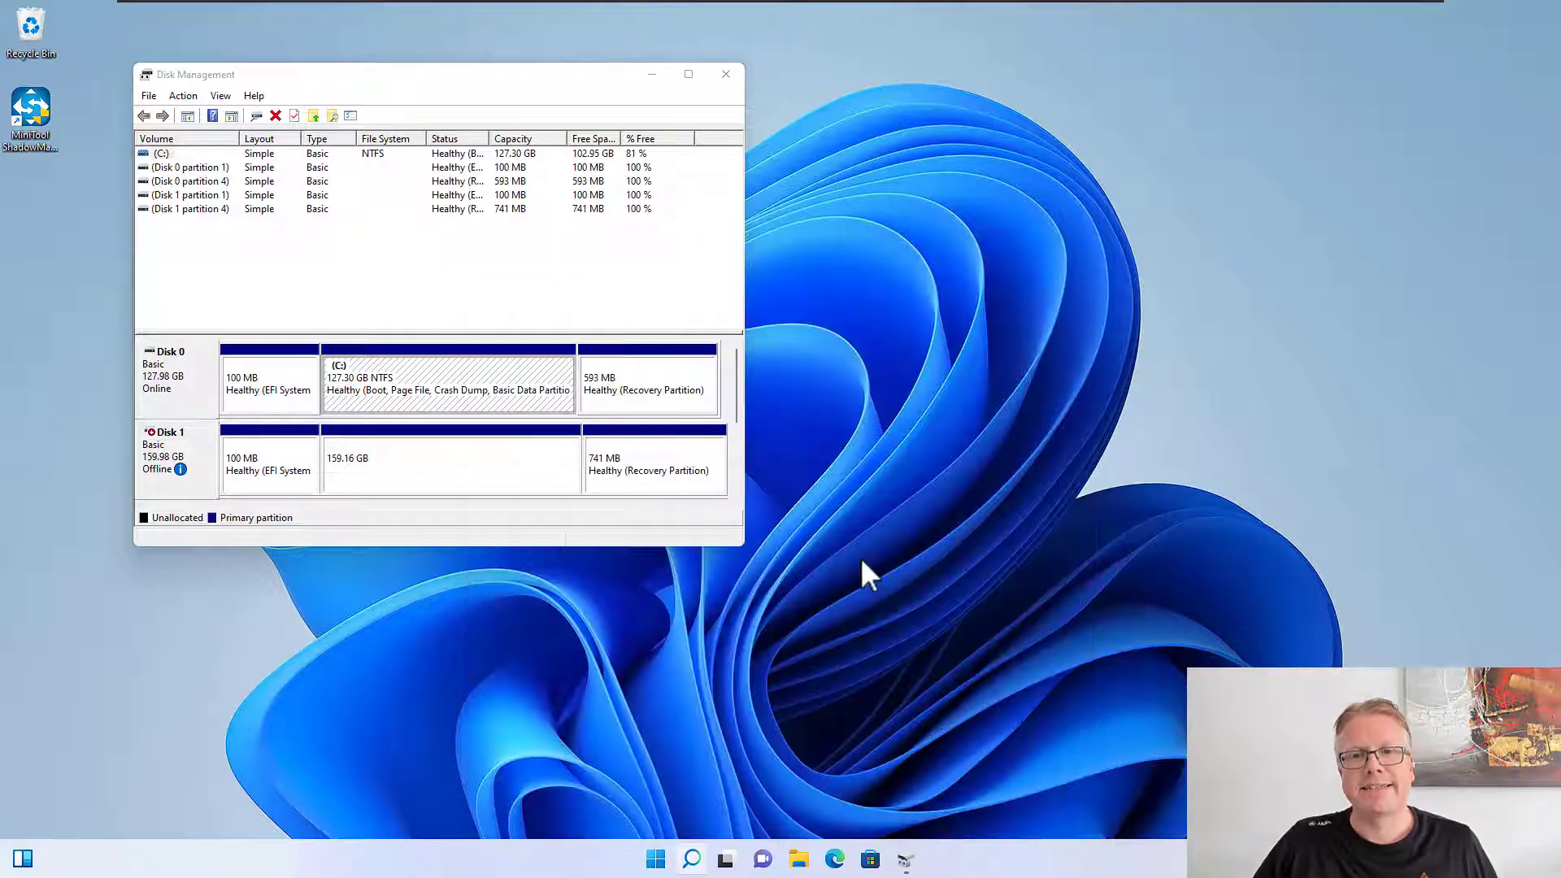
left_click(759, 561)
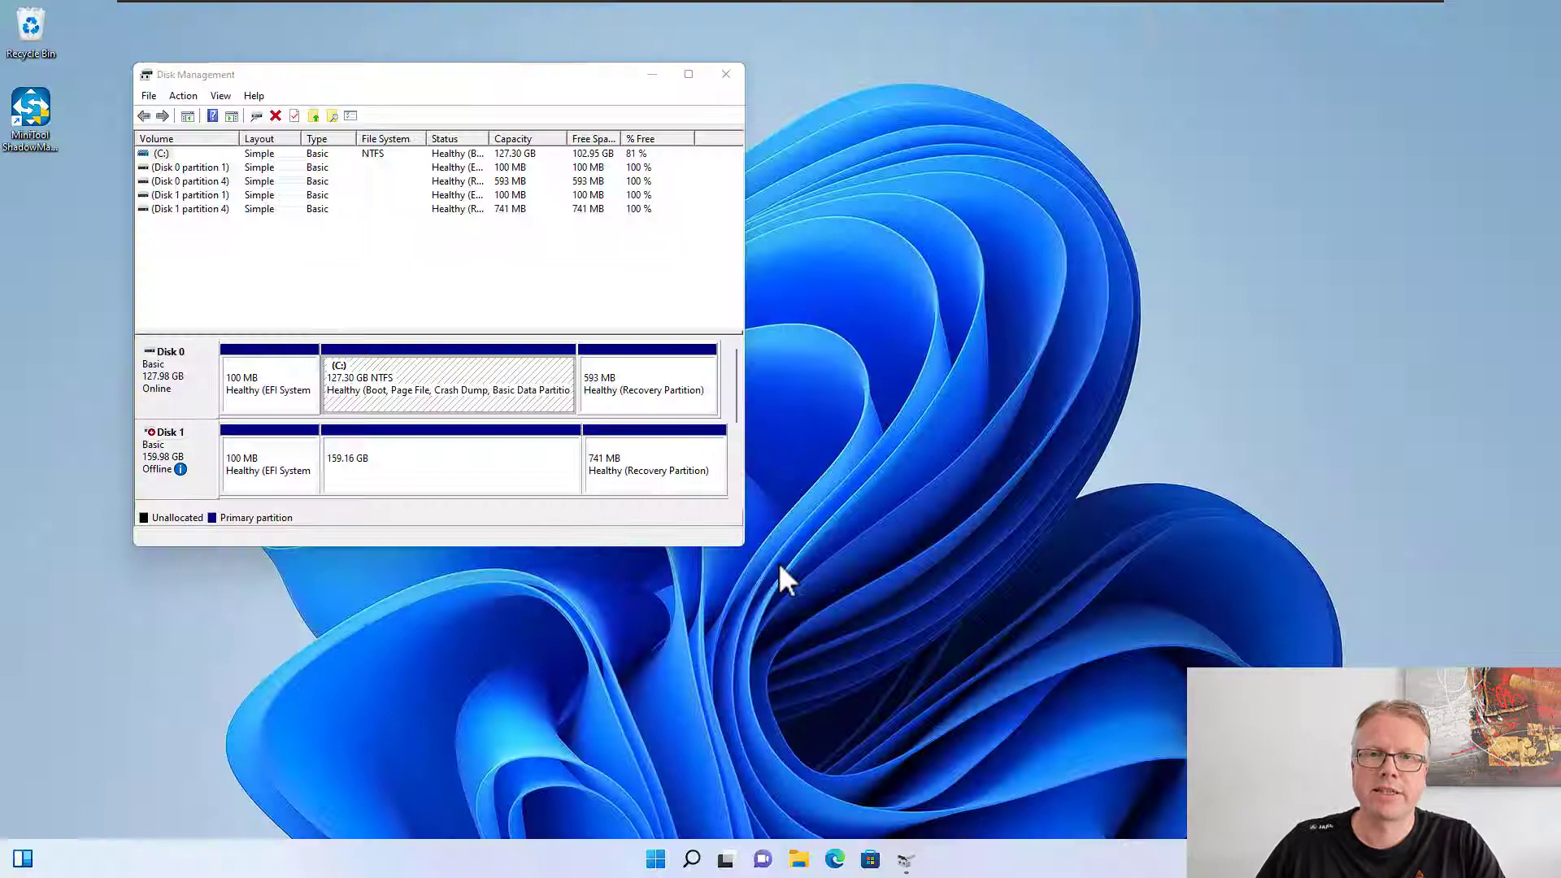
Start diskpart and run list disk: Disk 0 online at 128 GB, Disk 1 offline at 160 GB.
left_click_drag(458, 207, 491, 260)
type("d")
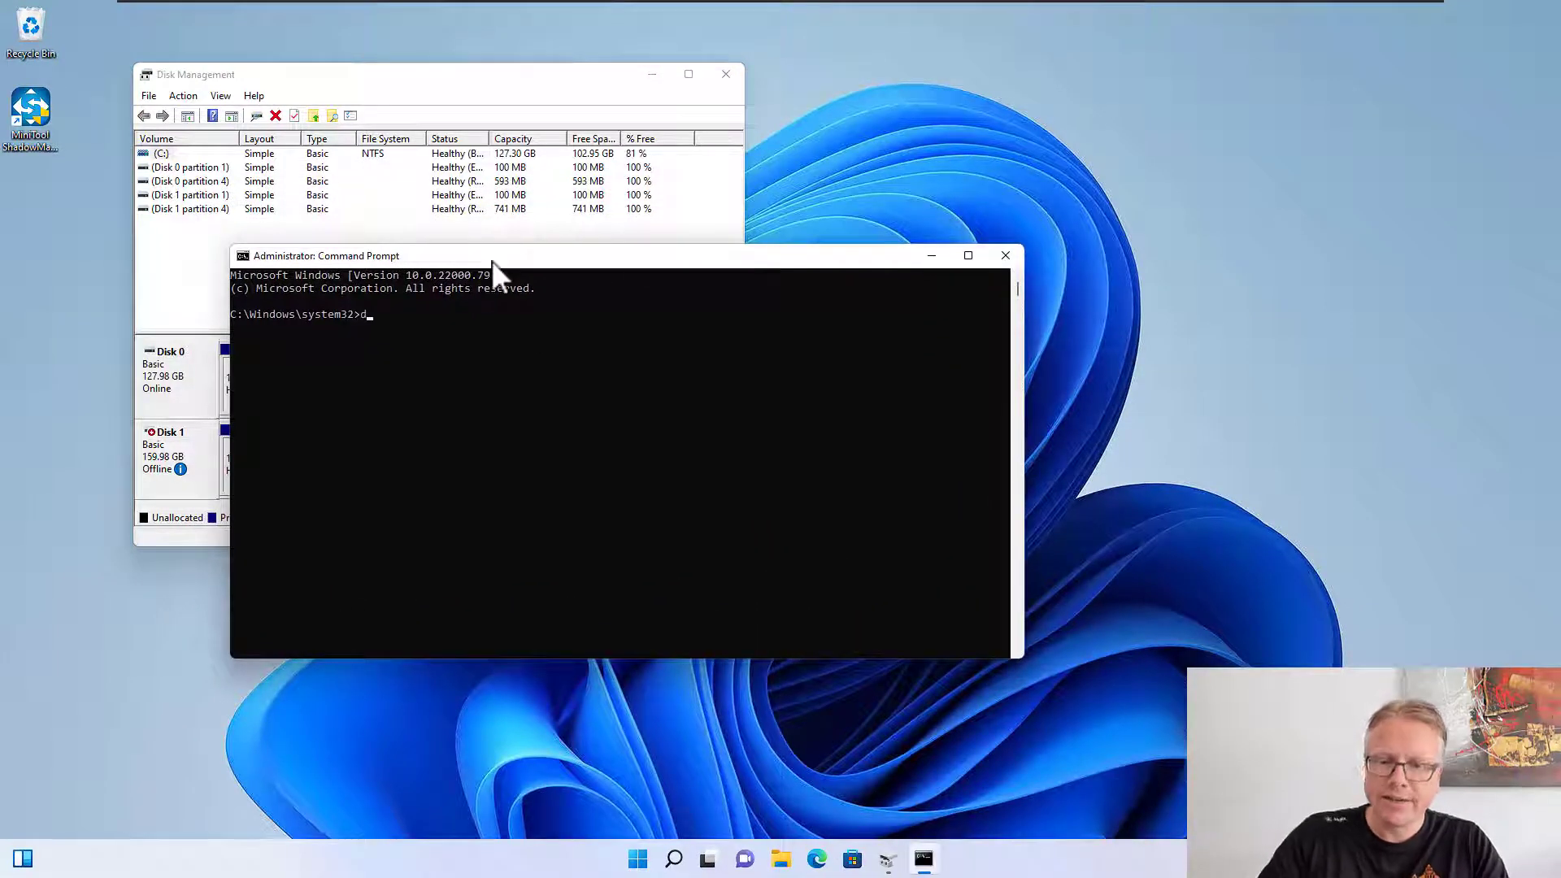
type("iskpart")
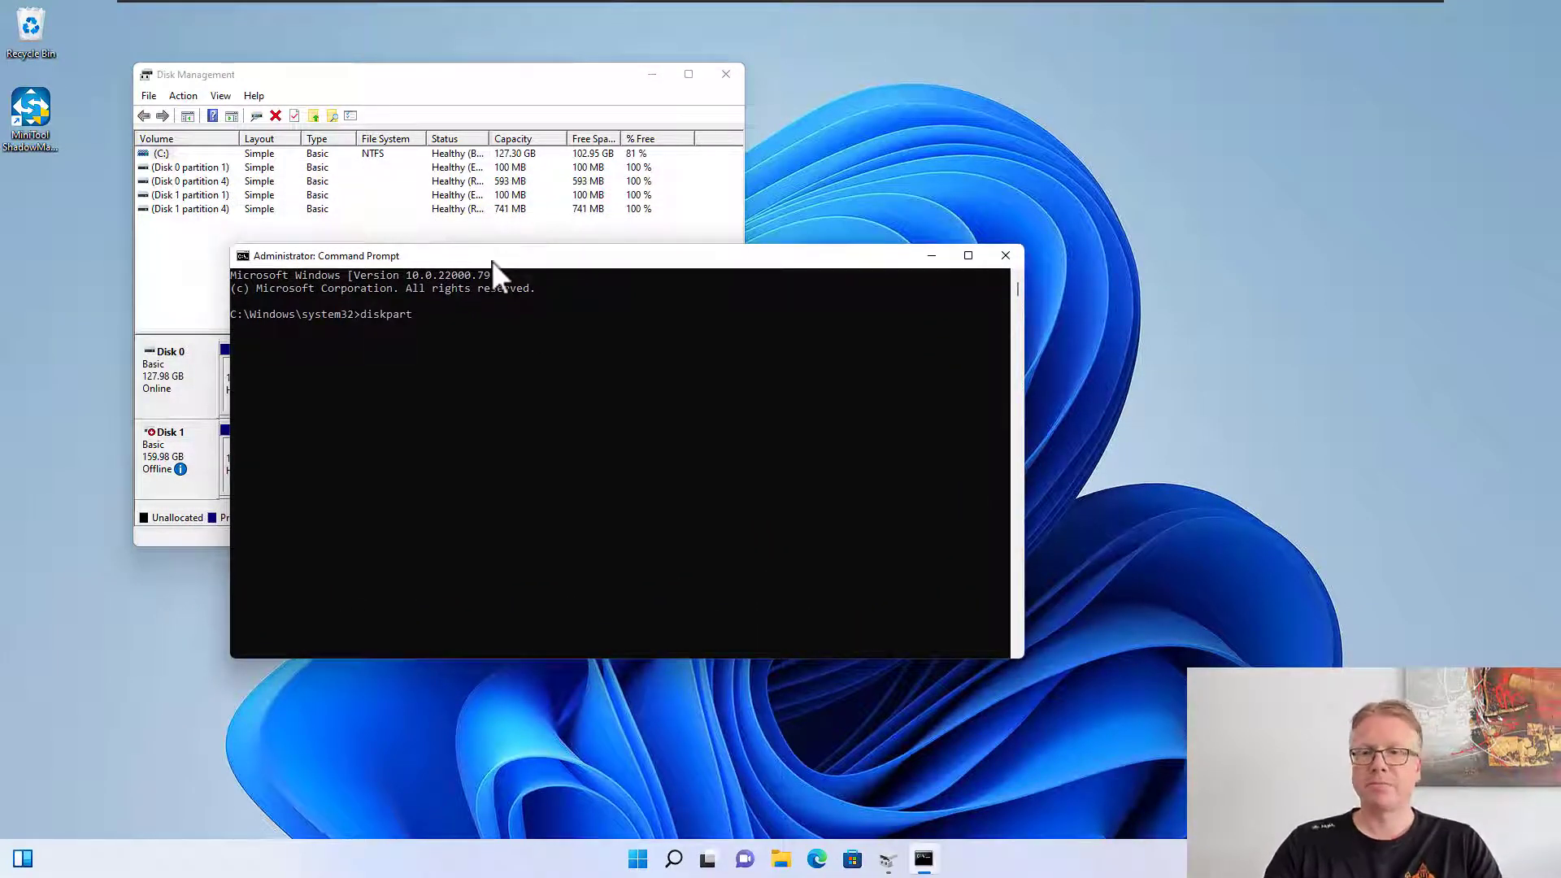
key("Return")
left_click_drag(491, 261, 693, 243)
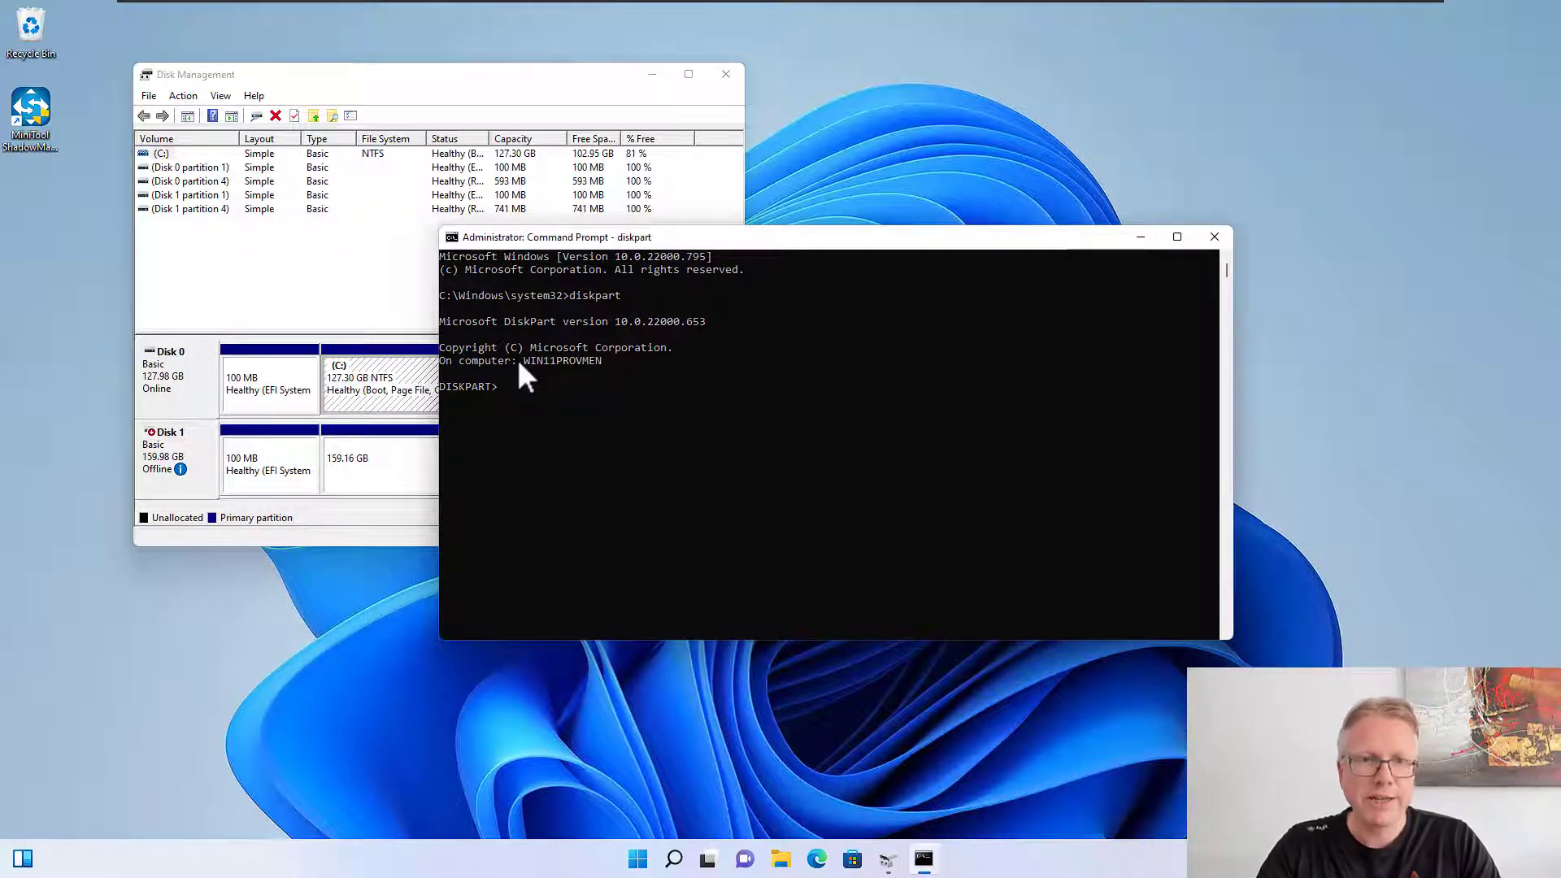
type("list disk")
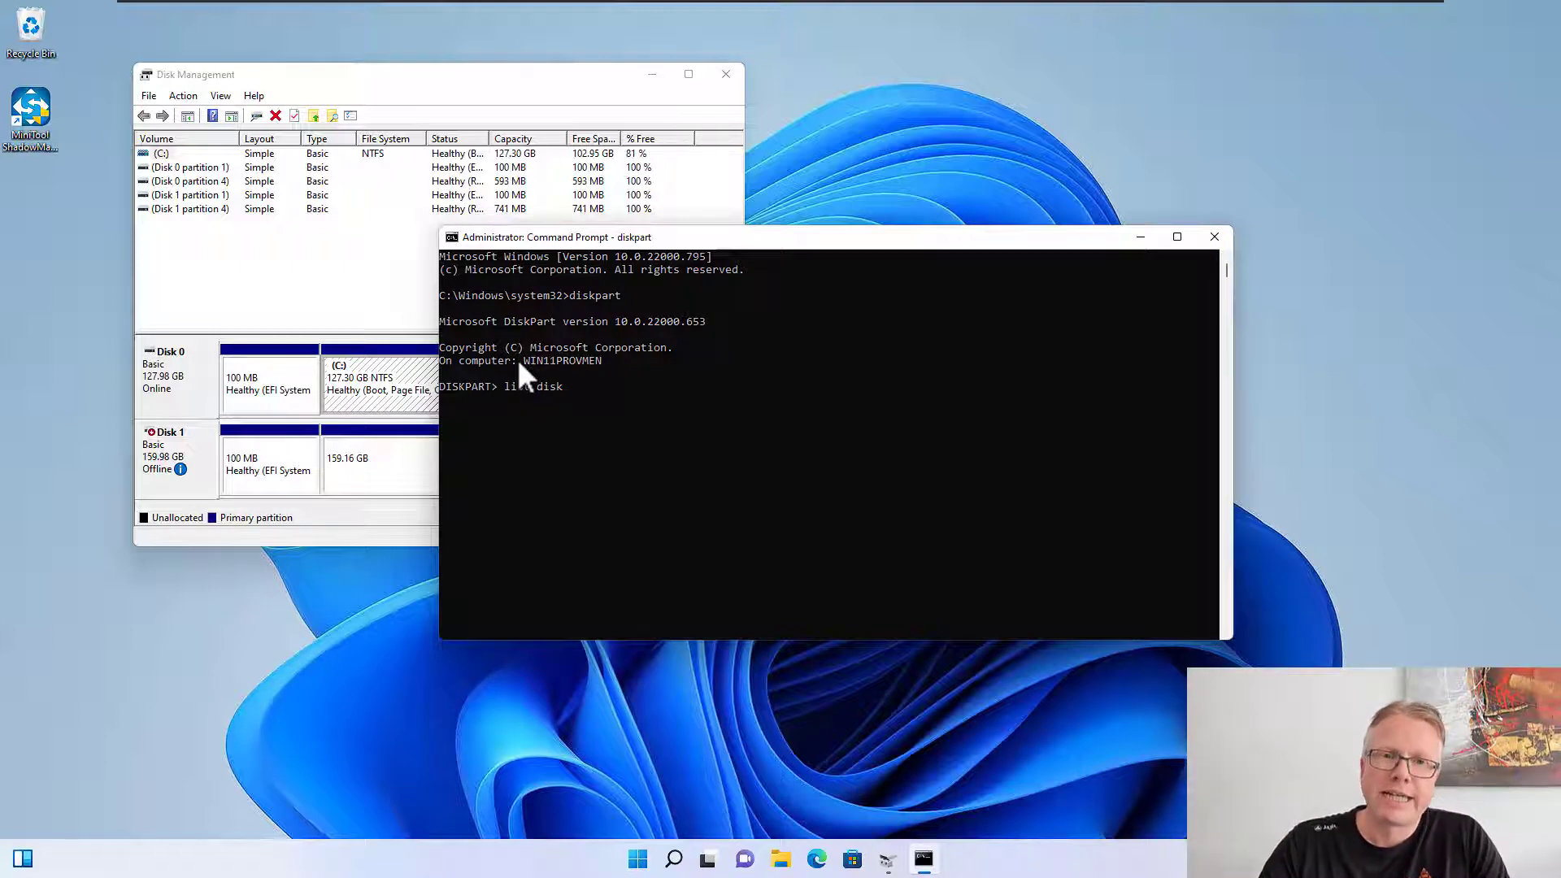
key("Return")
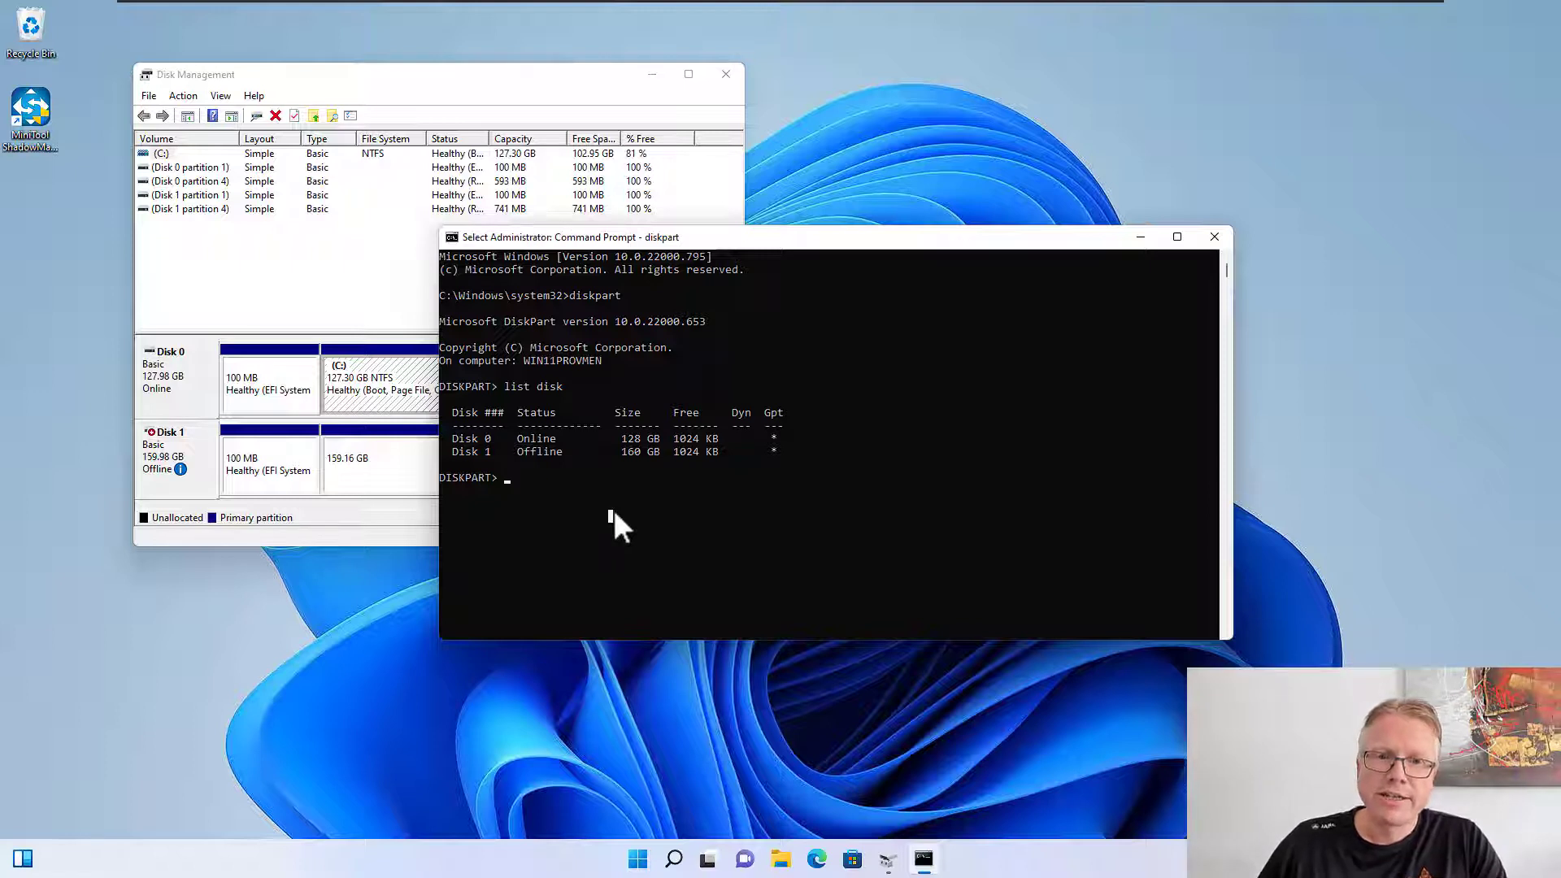
Select disk 0 and display its ID with uniqueid disk.
type("sl")
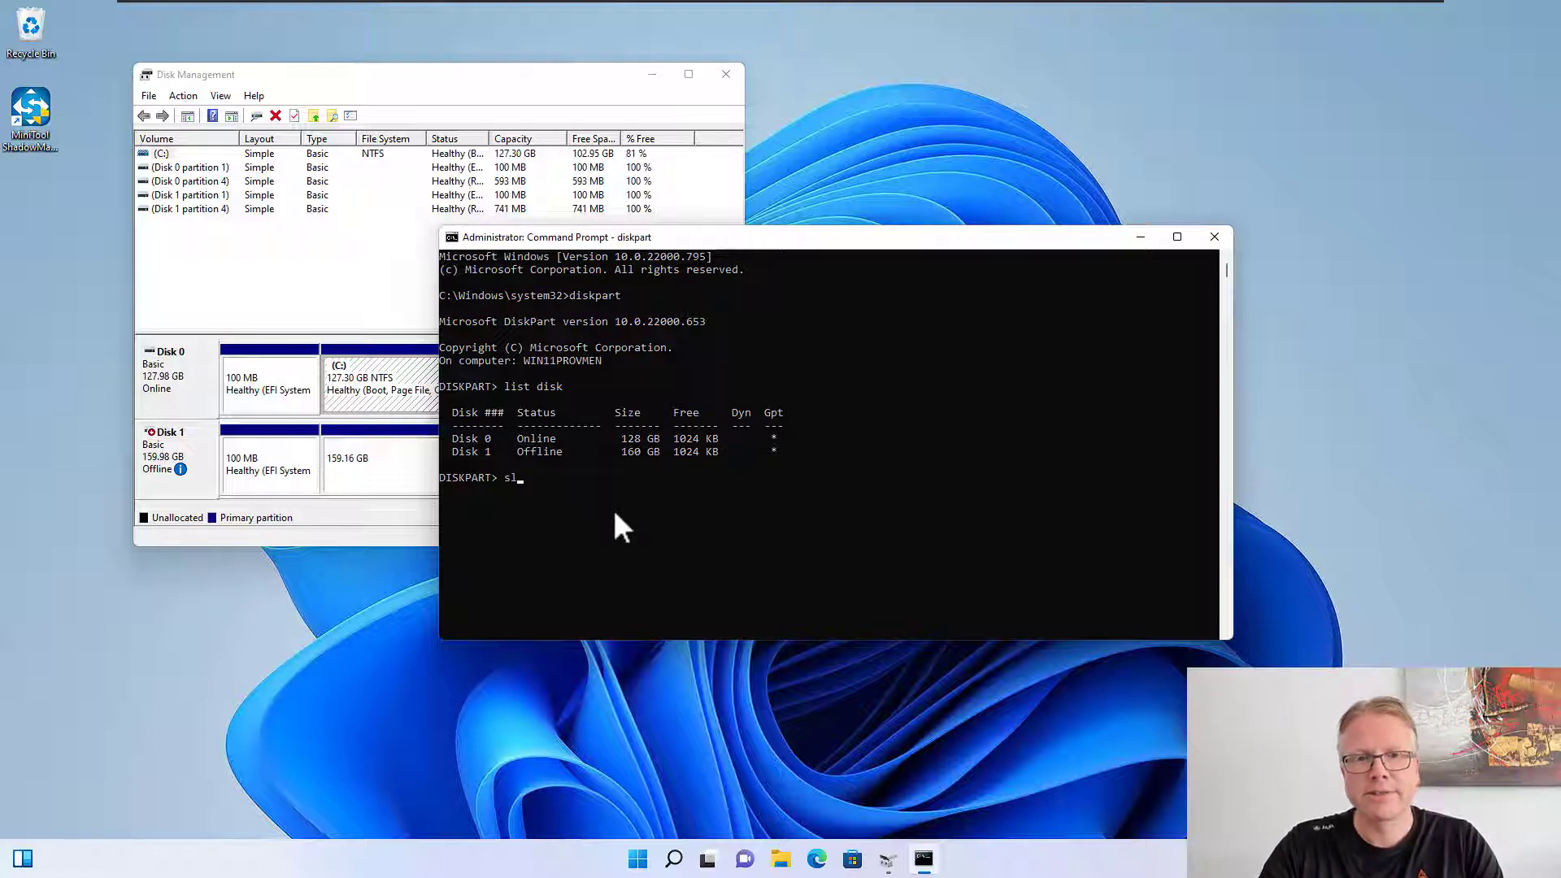
key("BackSpace")
type("elect disk ")
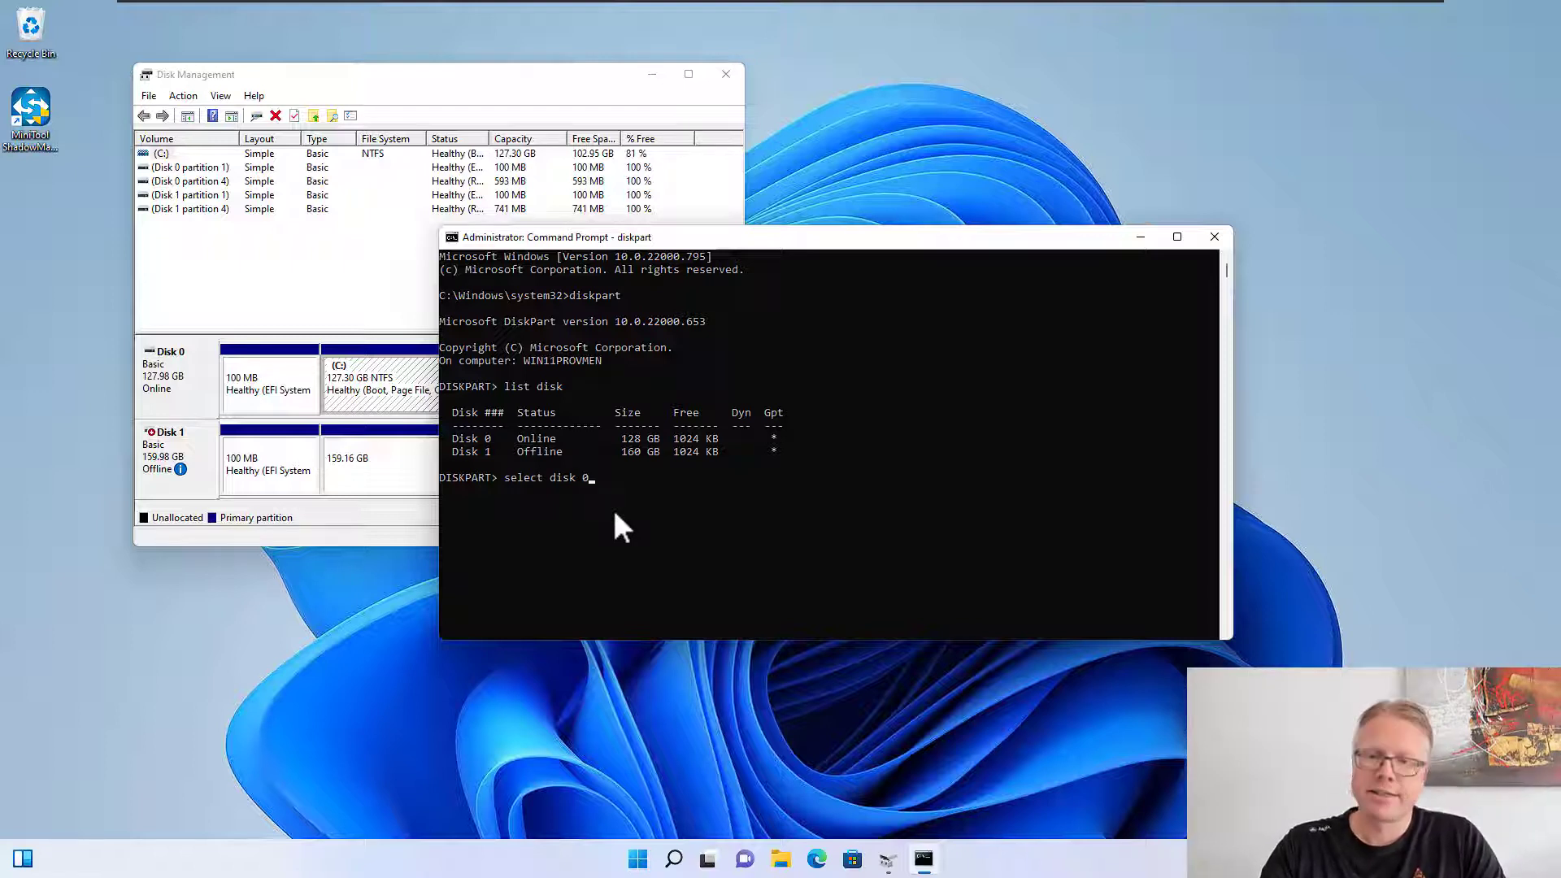
type("0")
key("Return")
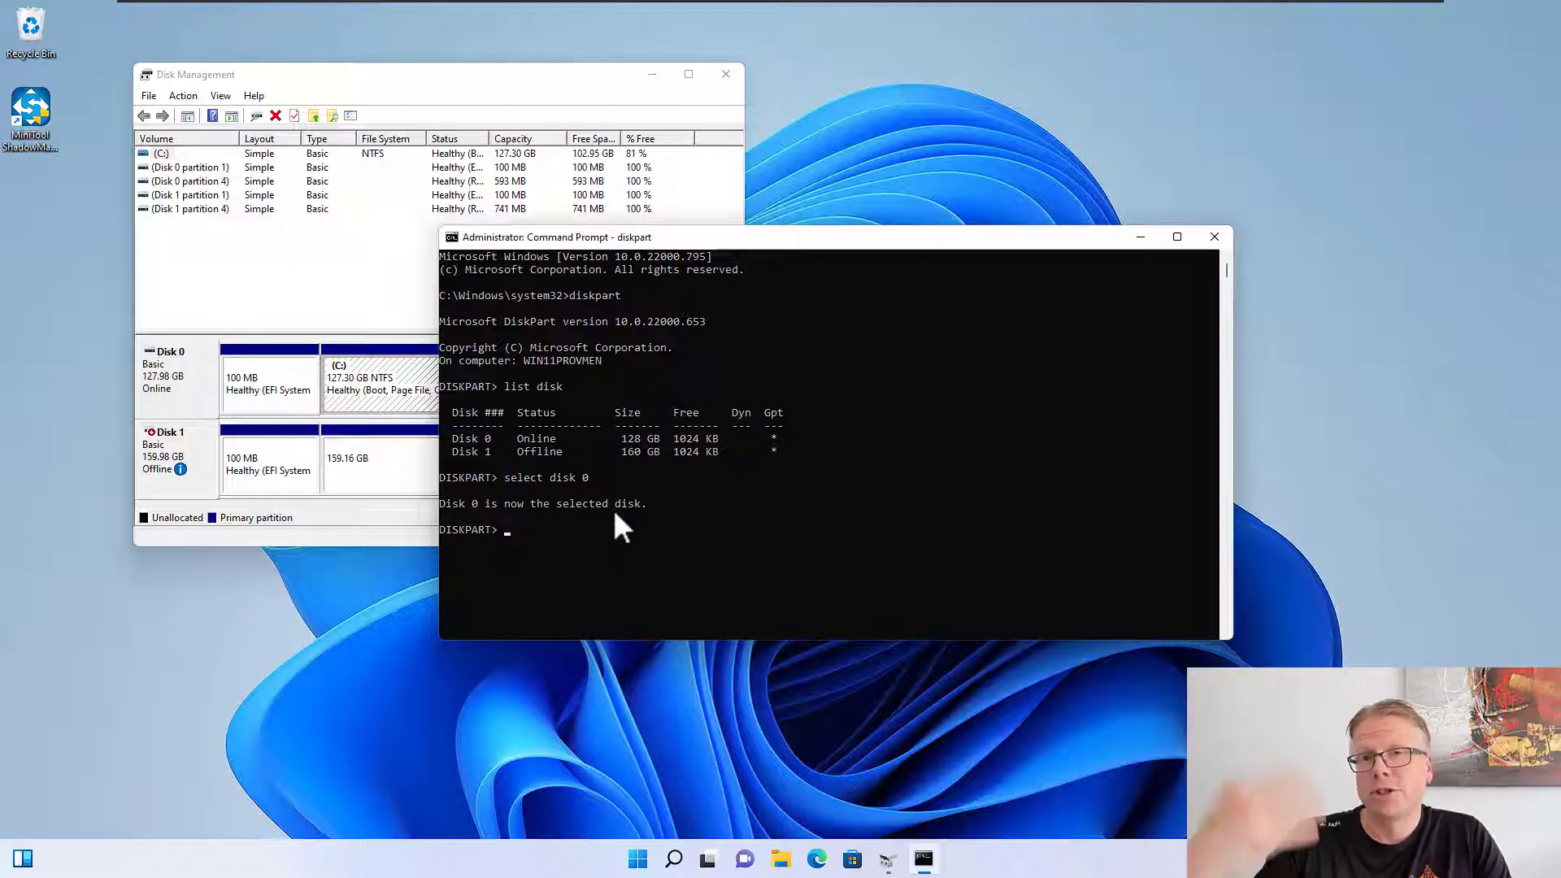
type("uniqueid")
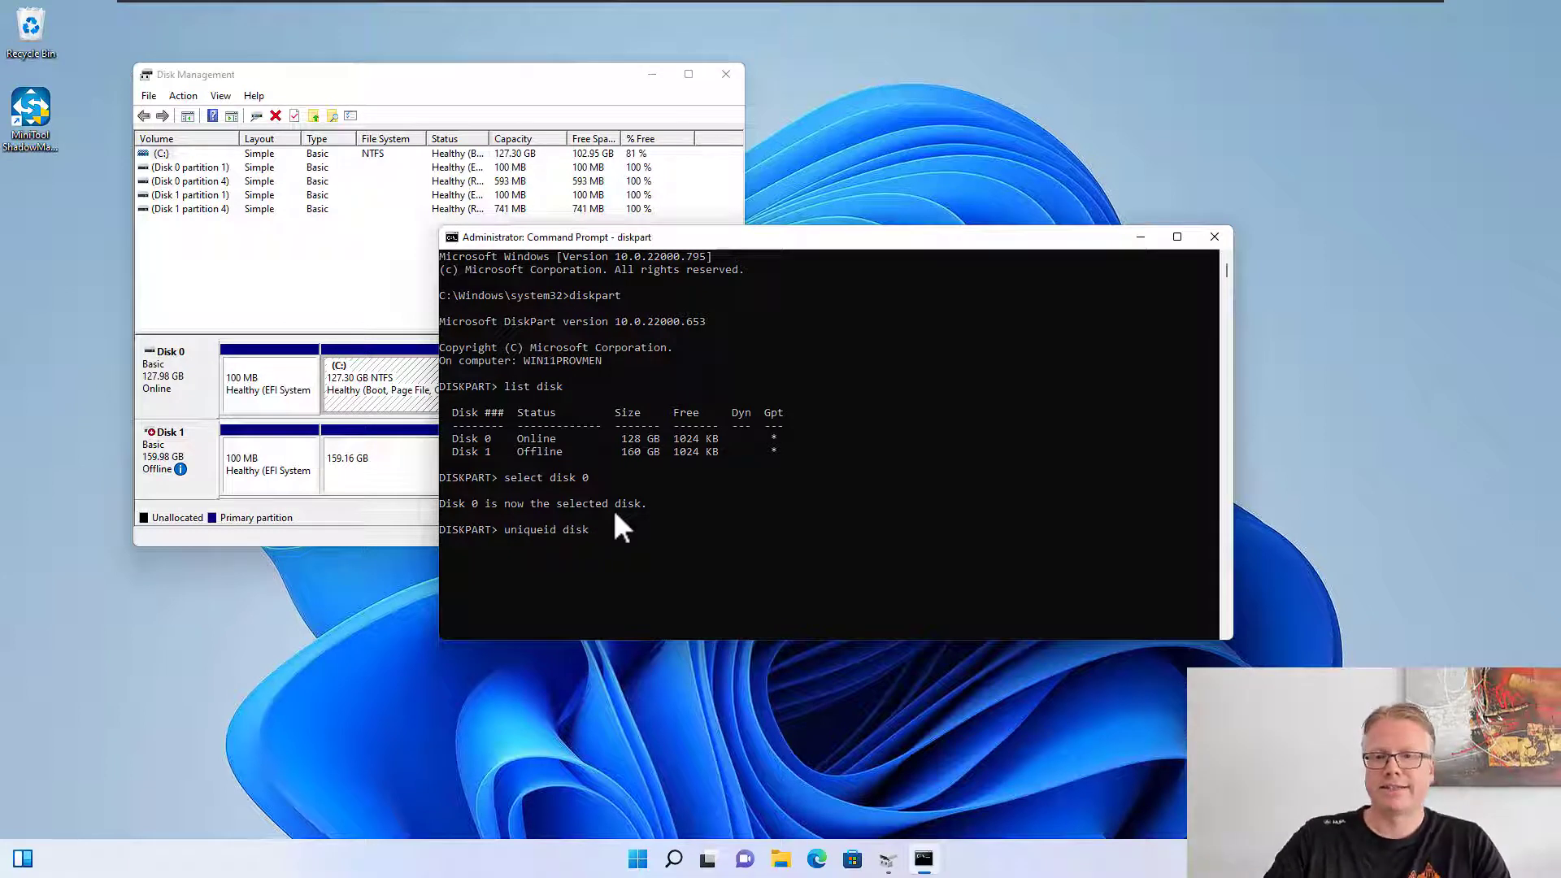
type(" disk")
key("Return")
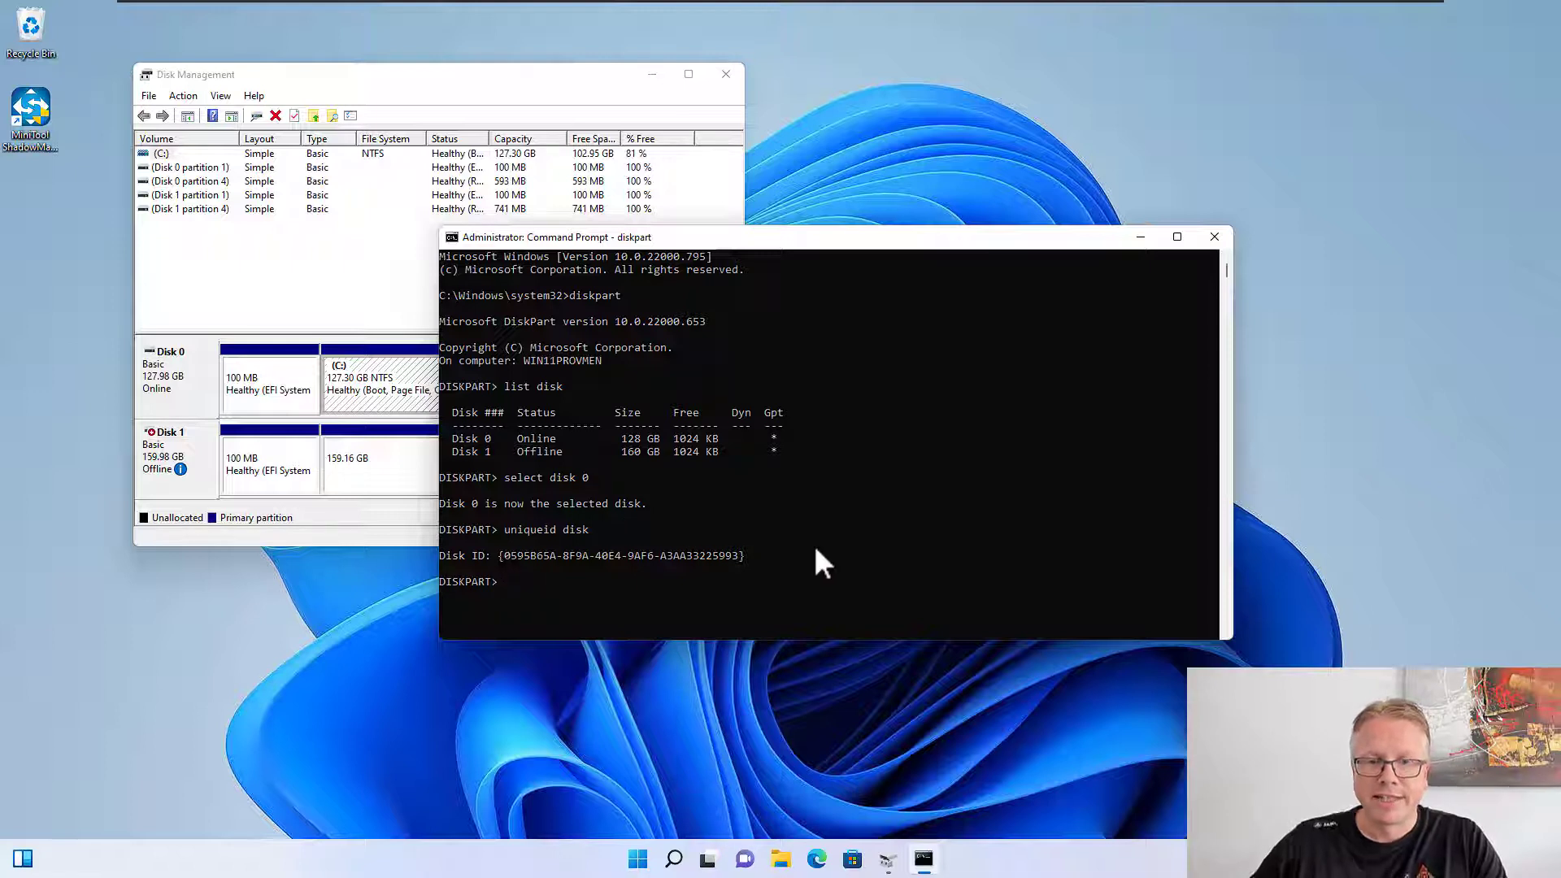
Select disk 1 and run uniqueid disk, showing the same ID as Disk 0.
type("select disk ")
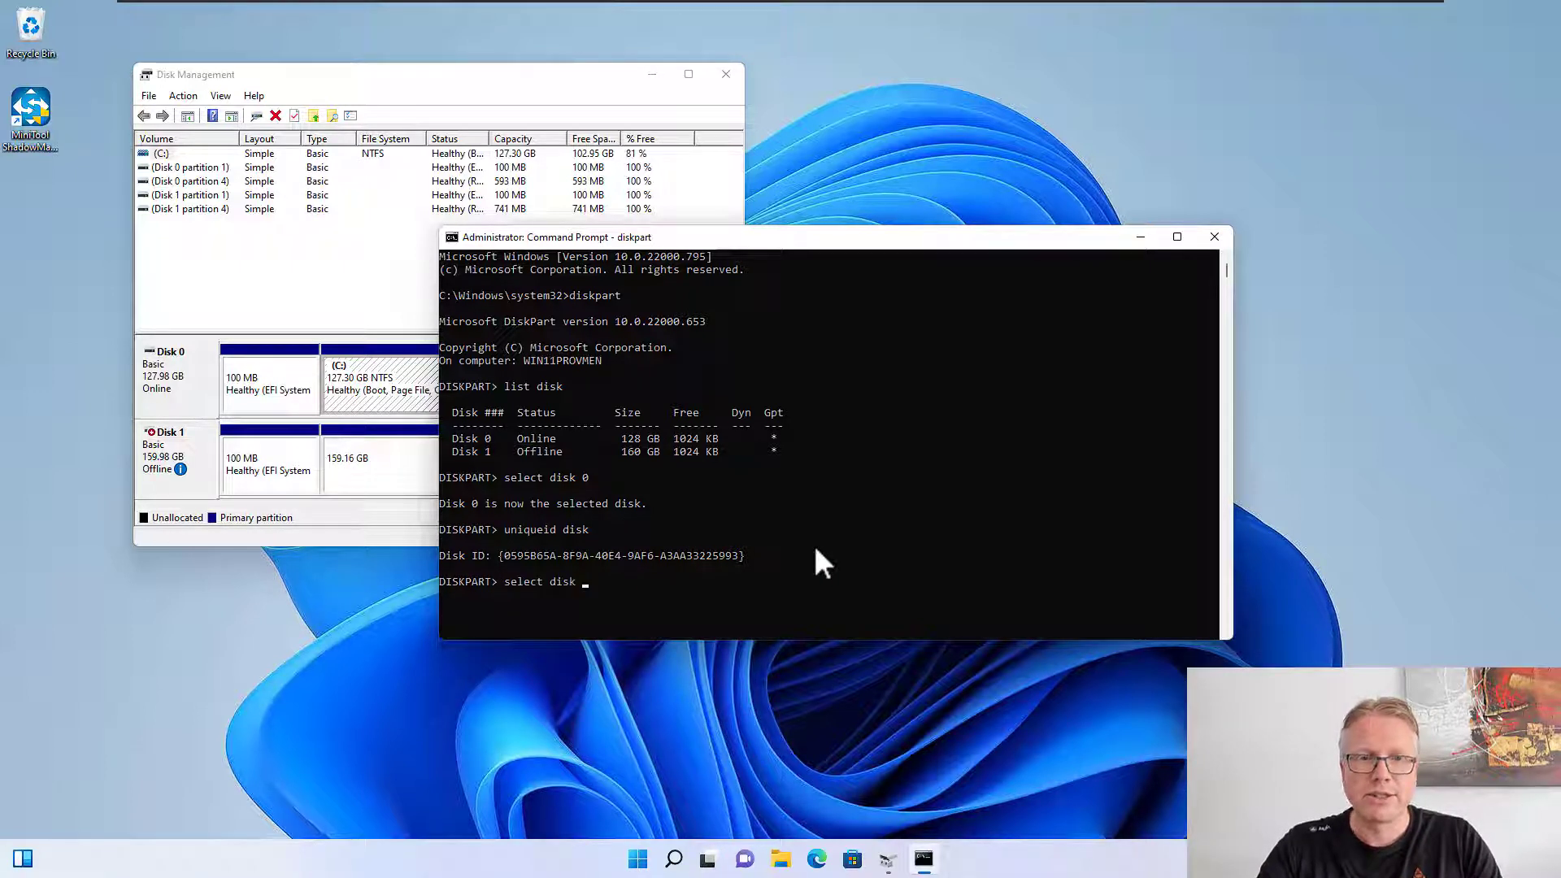
type("1")
key("Return")
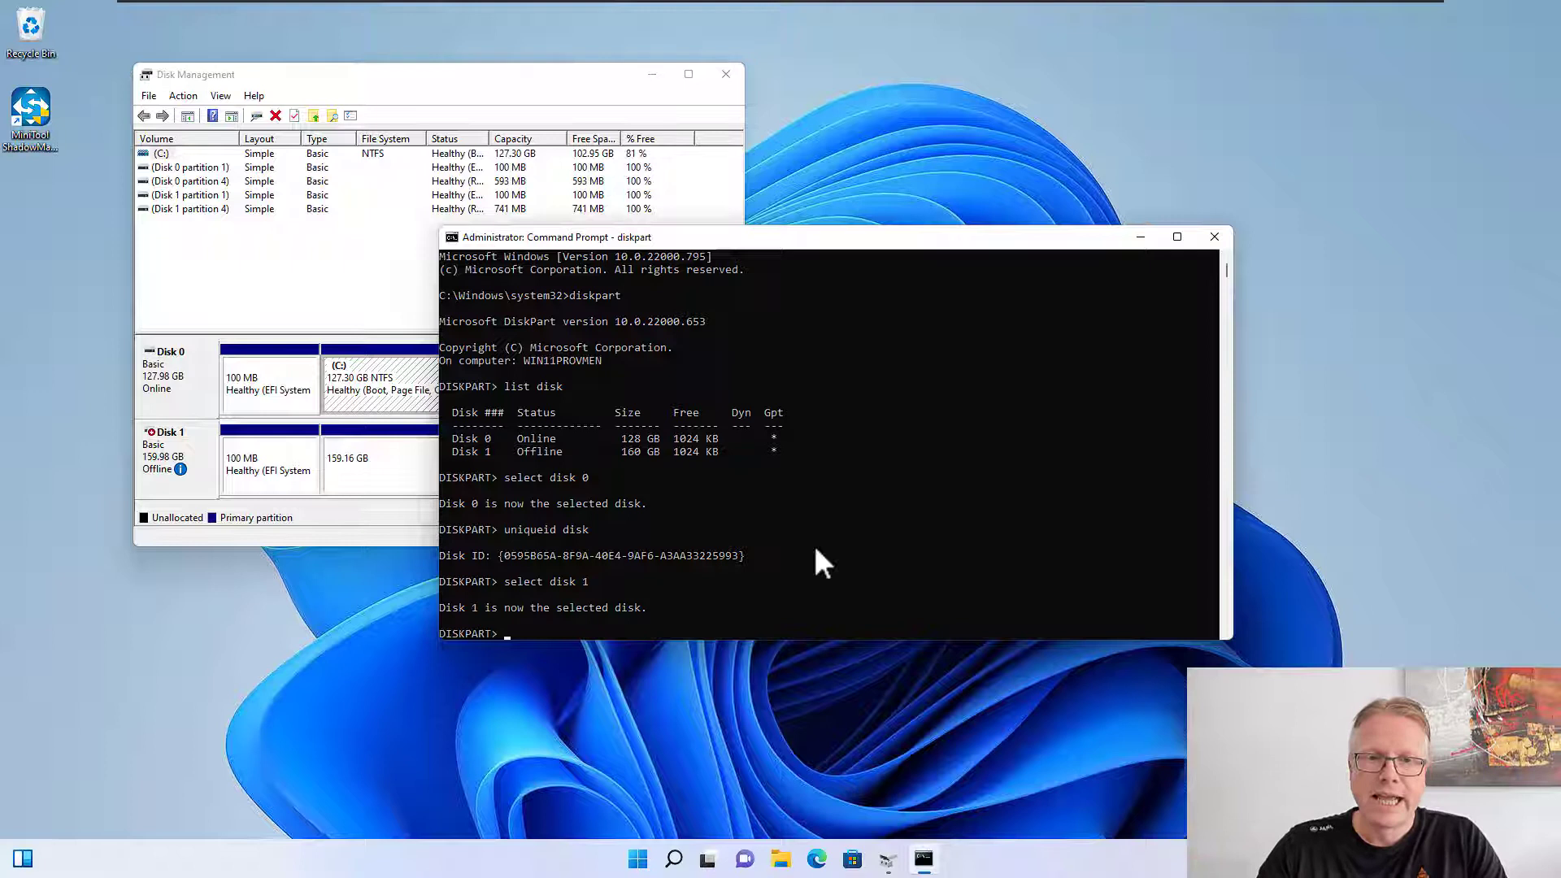
type("unique")
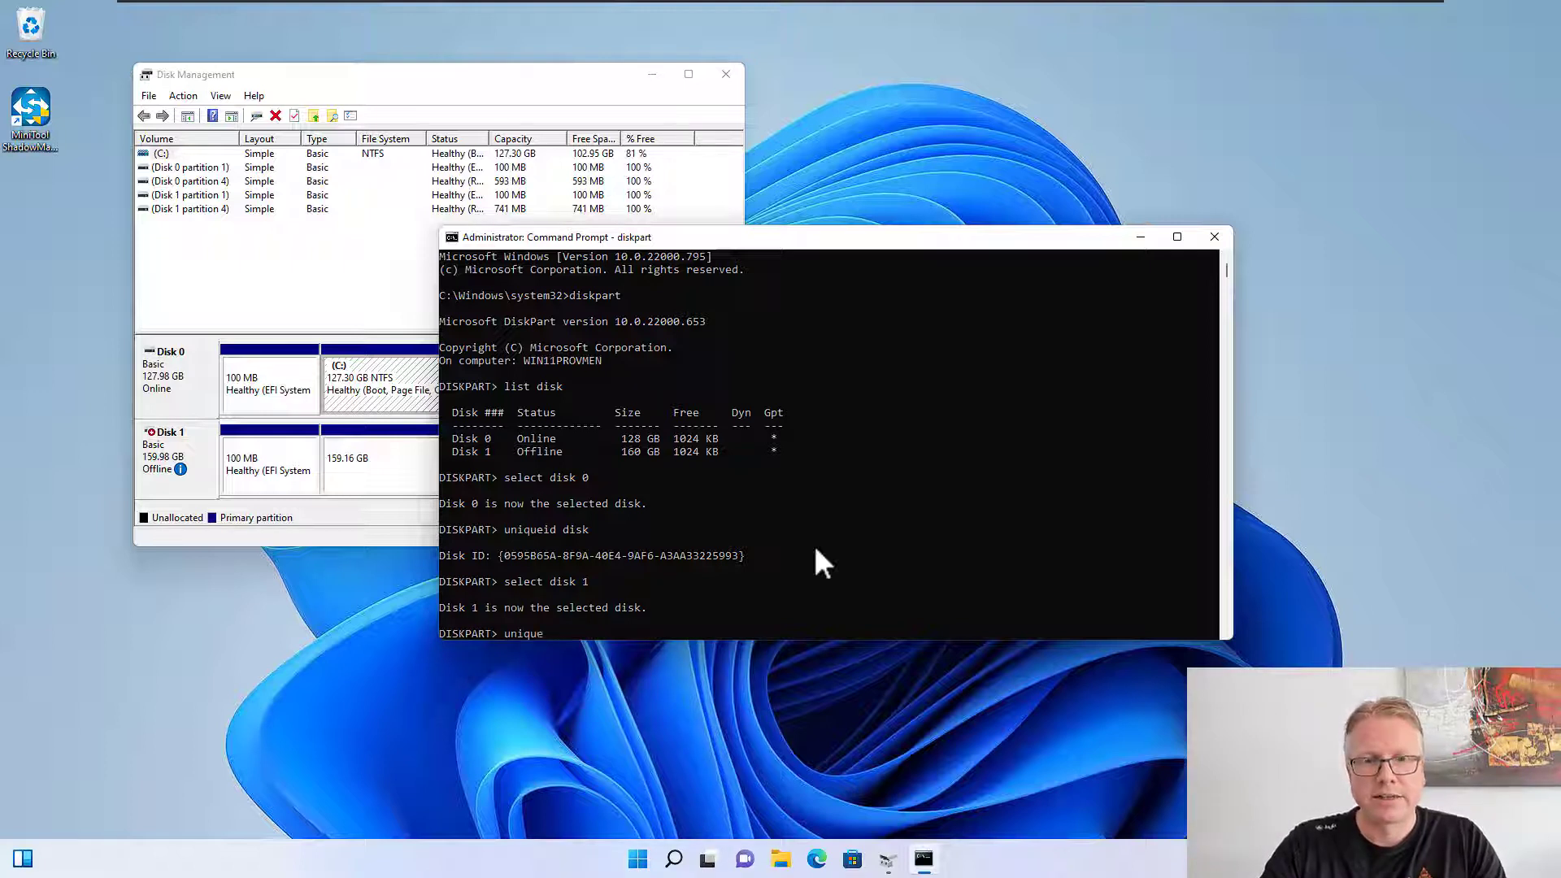
type(" disk")
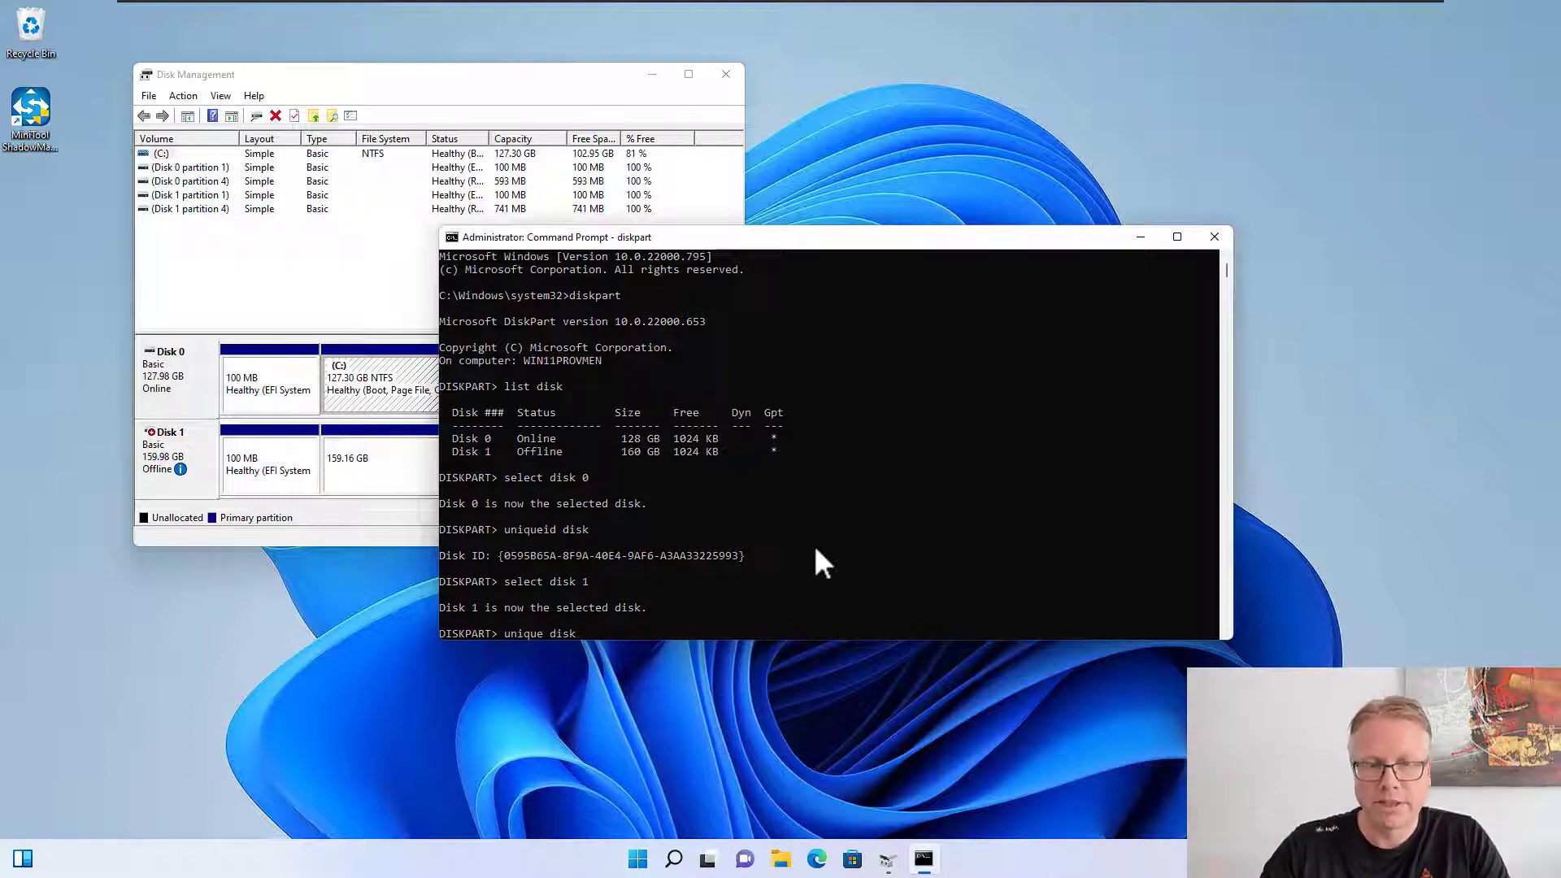
key("BackSpace")
key("BackSpace")
key("BackSpace")
key("BackSpace")
key("BackSpace")
type("id disk")
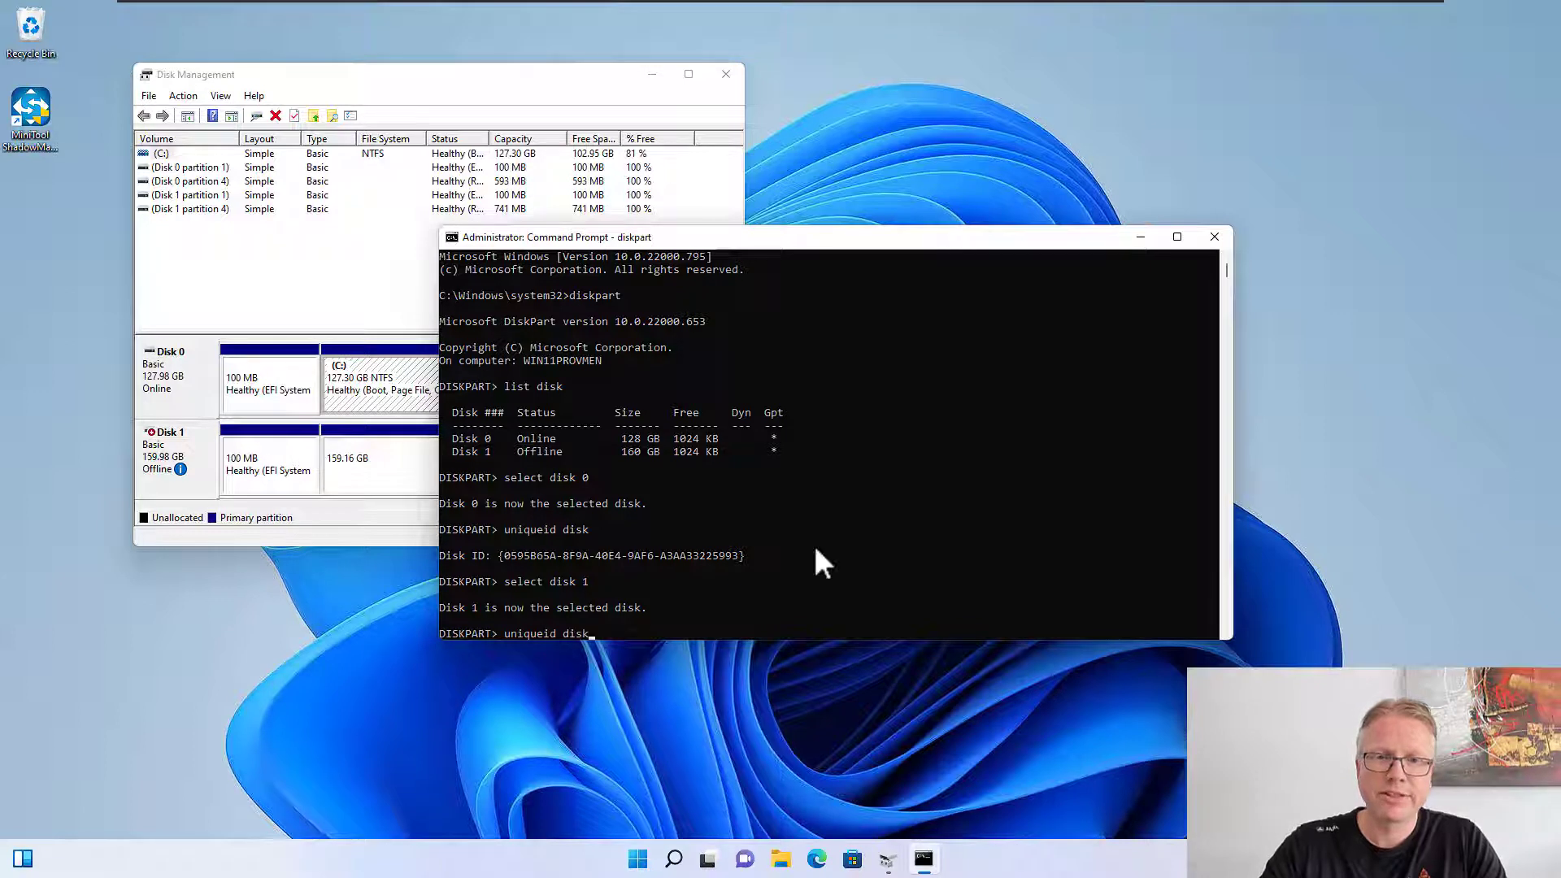
key("Return")
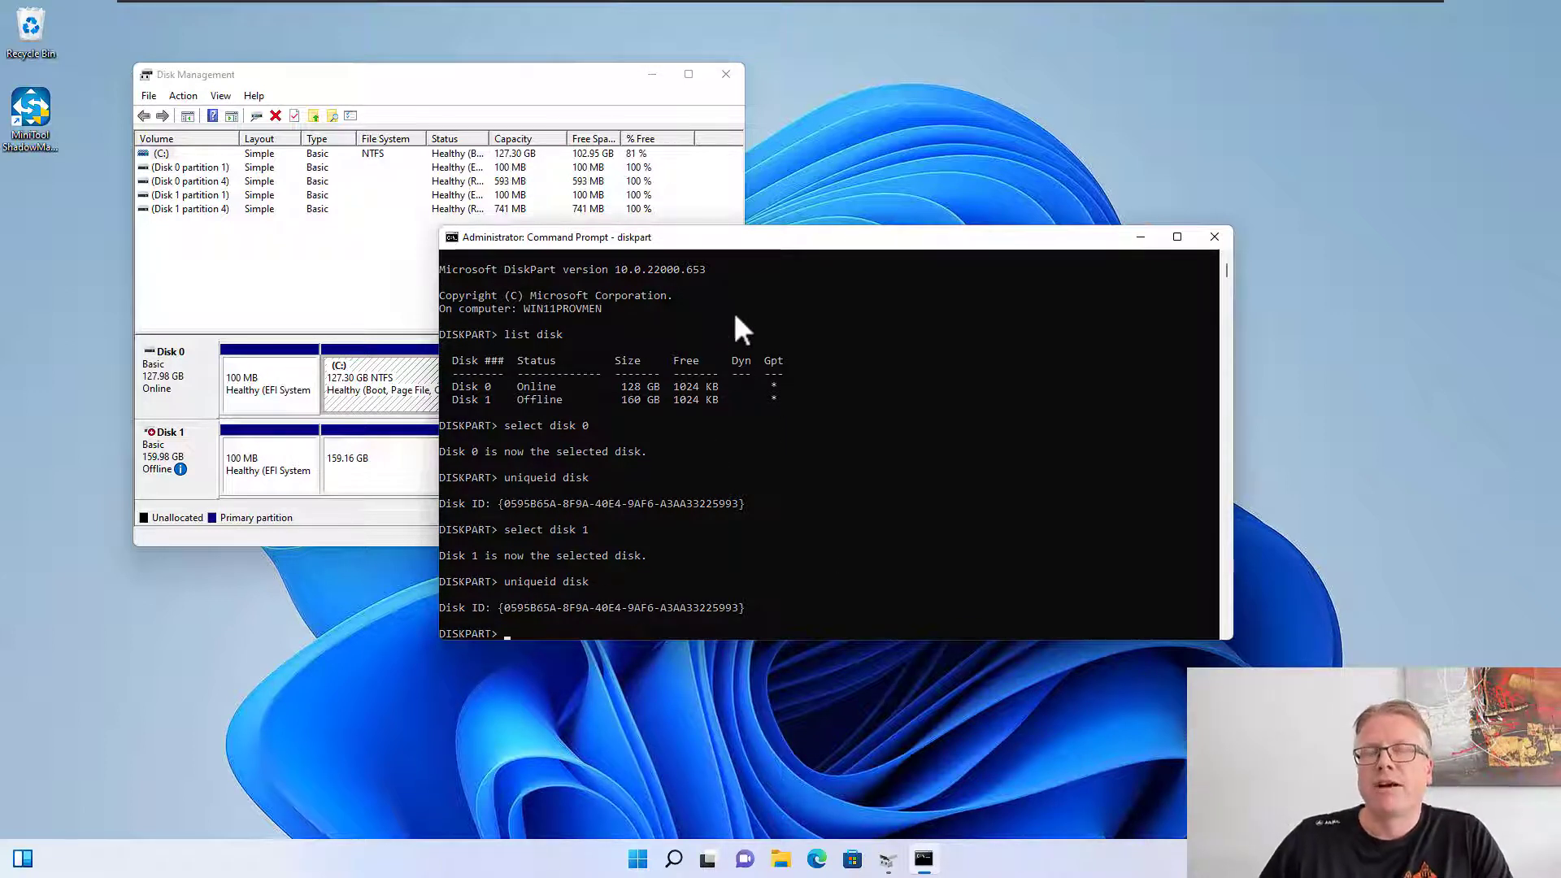
Choose Online from offline Disk 1's context menu.
left_click_drag(751, 244, 812, 234)
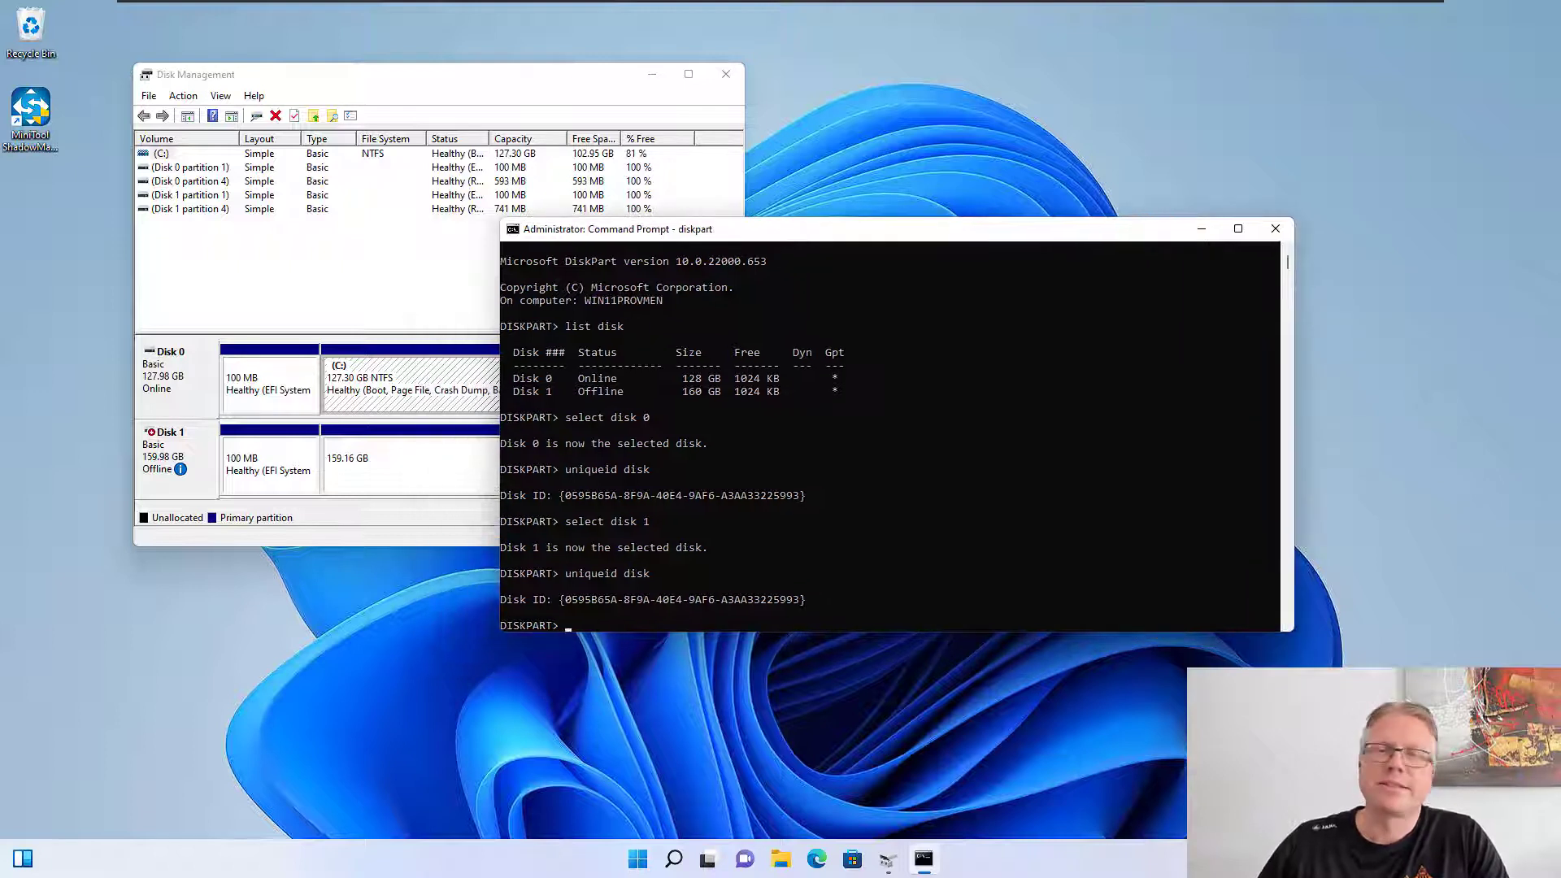
right_click(205, 445)
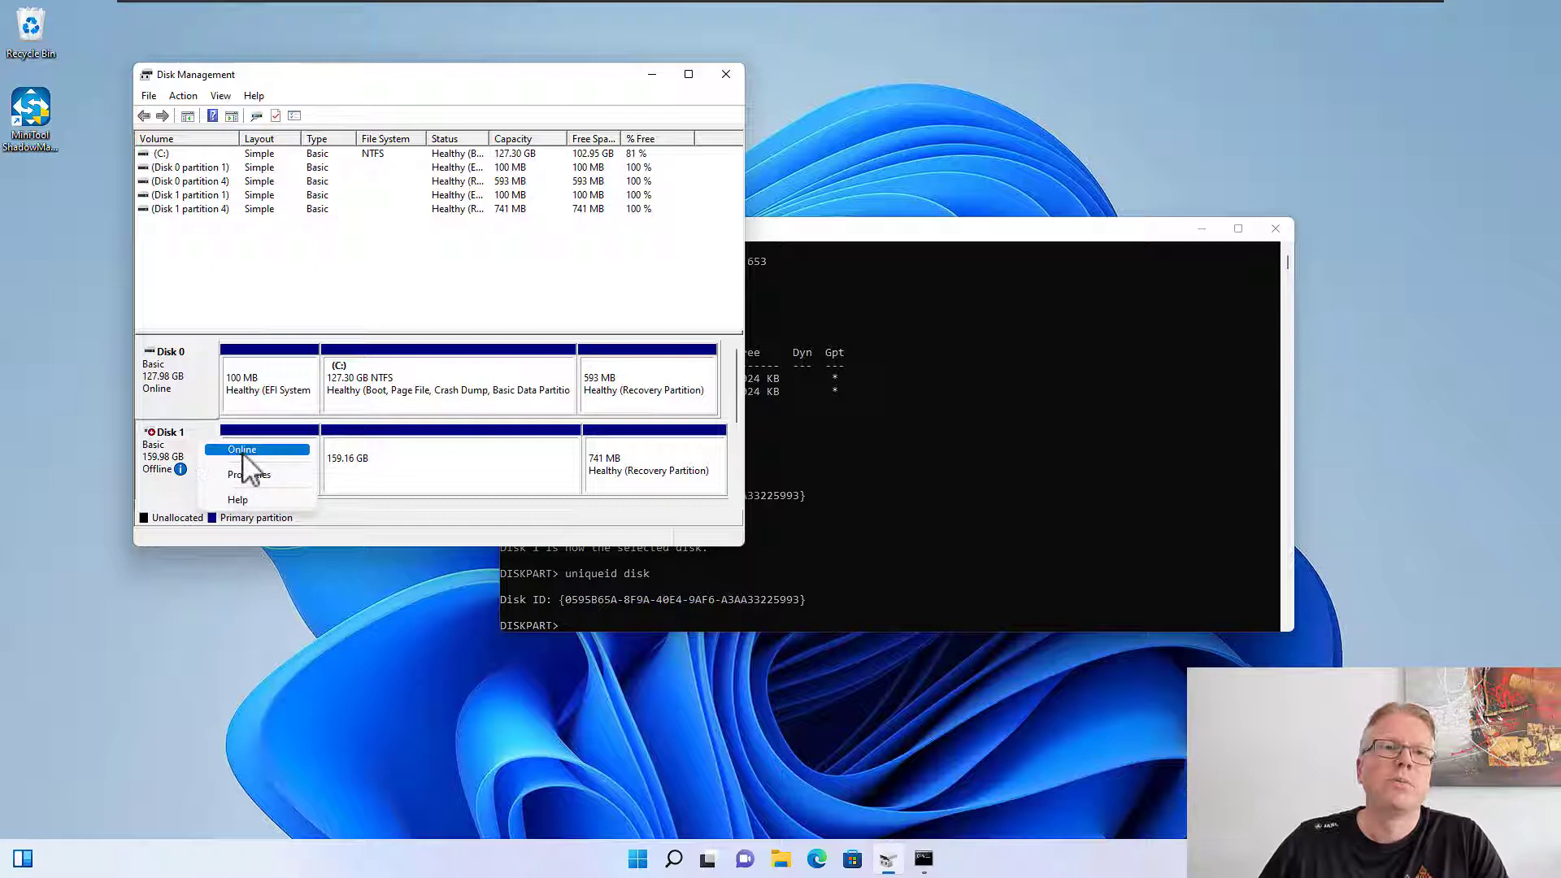
left_click(244, 452)
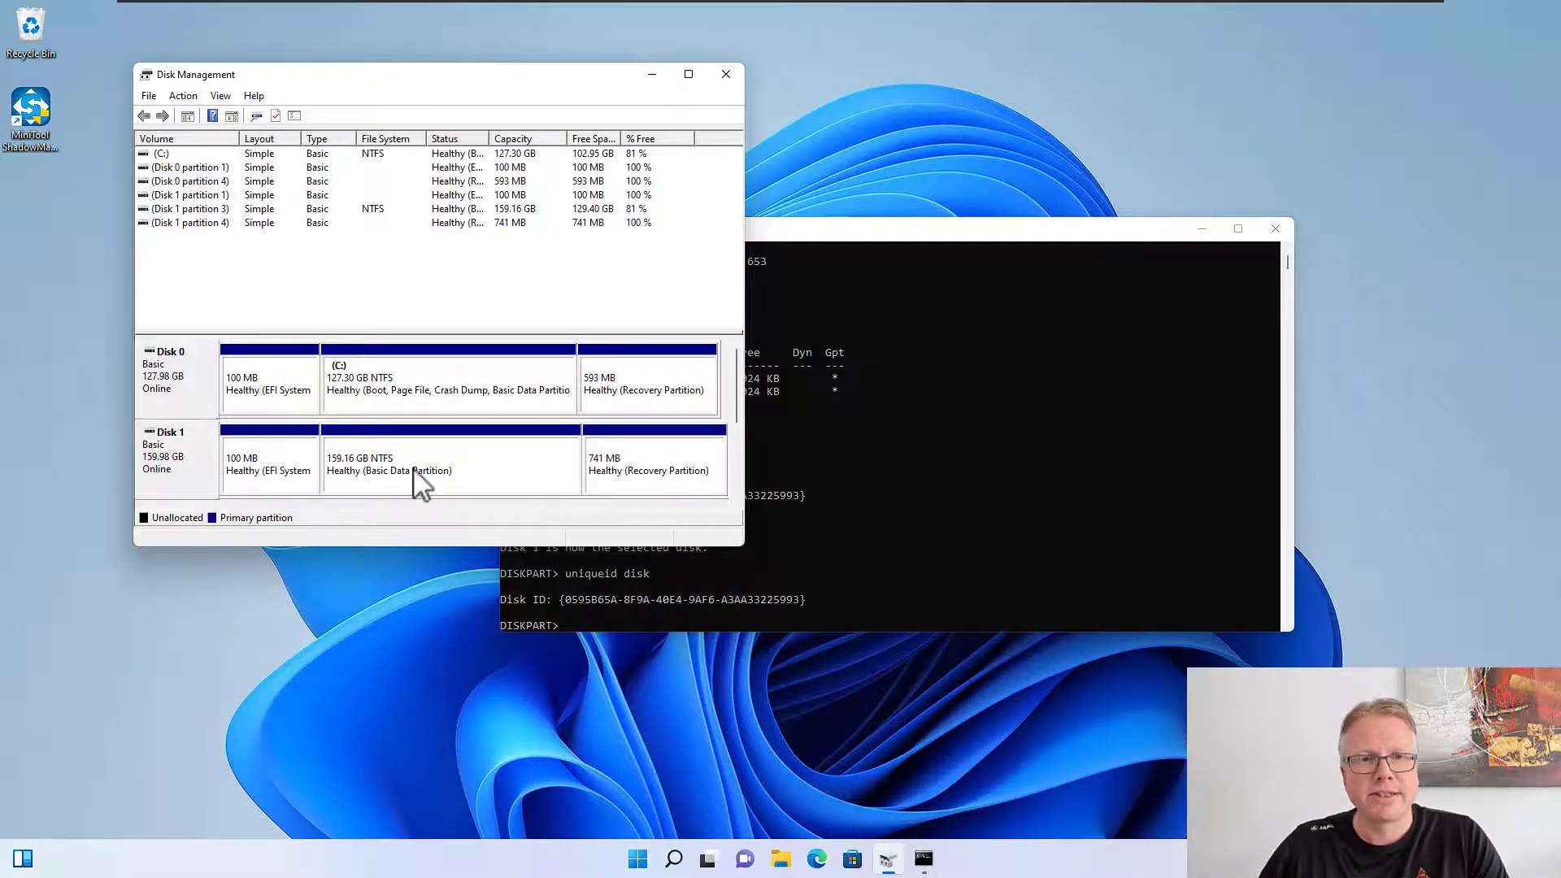
Open the options for Disk 1's 159.16 GB partition and close them without changes.
left_click(382, 467)
right_click(374, 455)
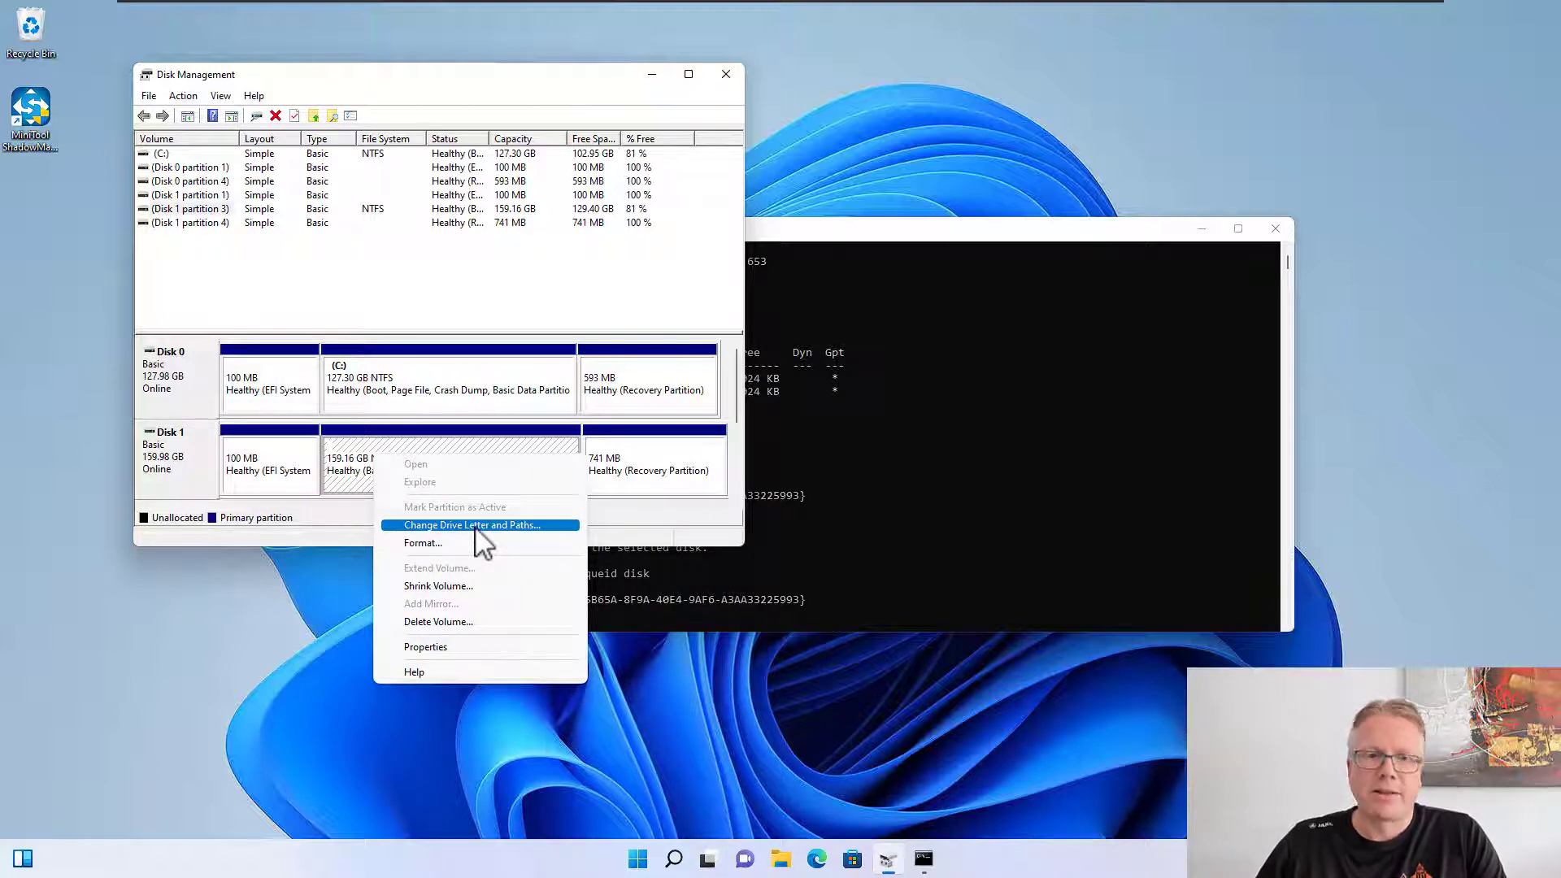
left_click(492, 457)
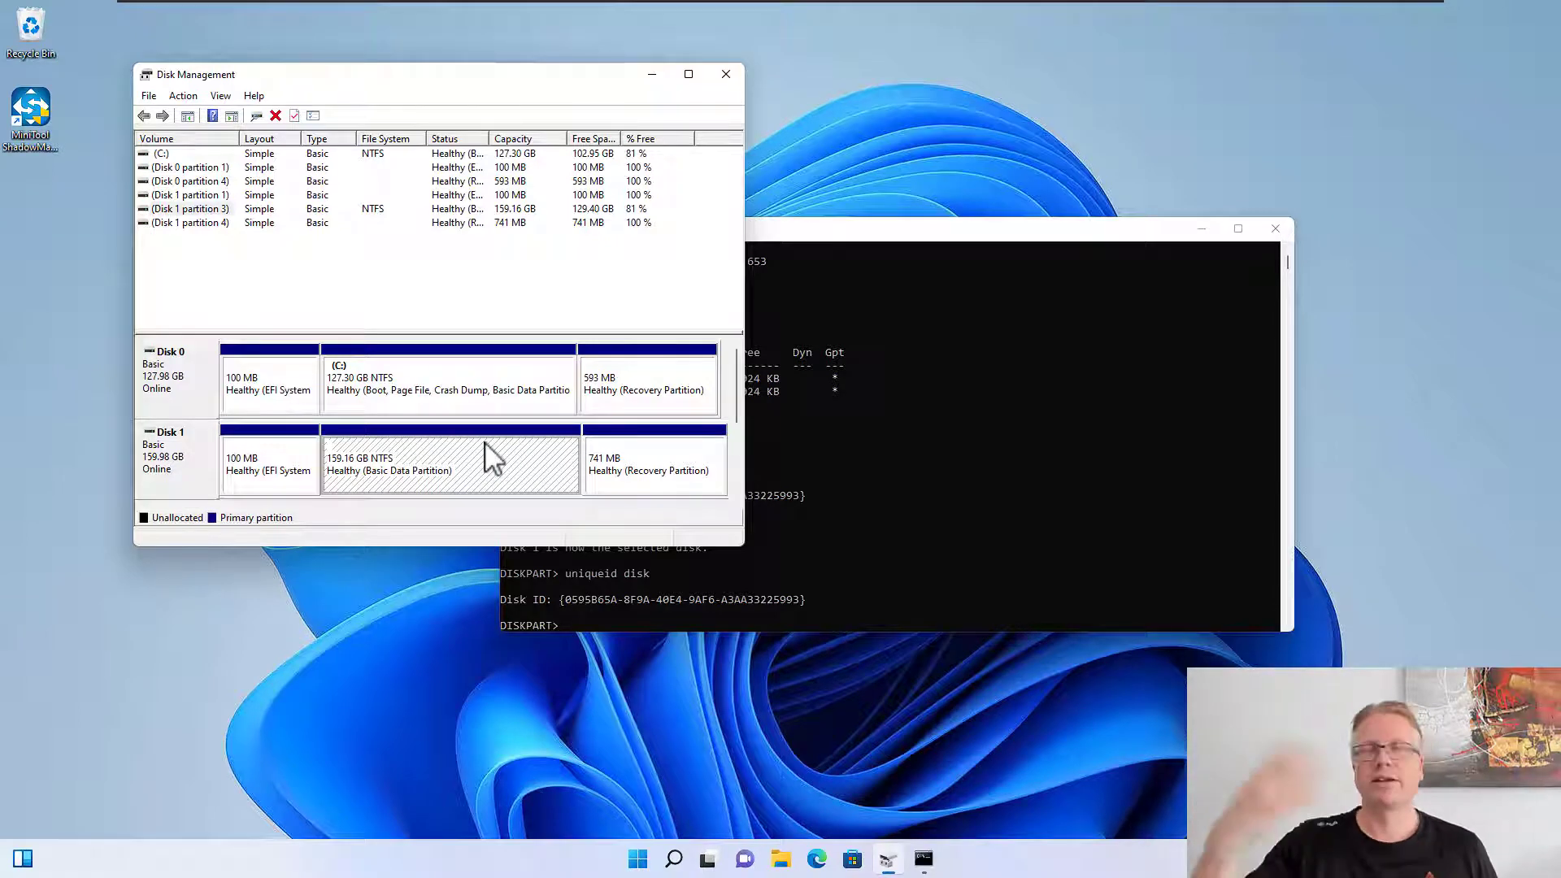
left_click_drag(855, 230, 832, 225)
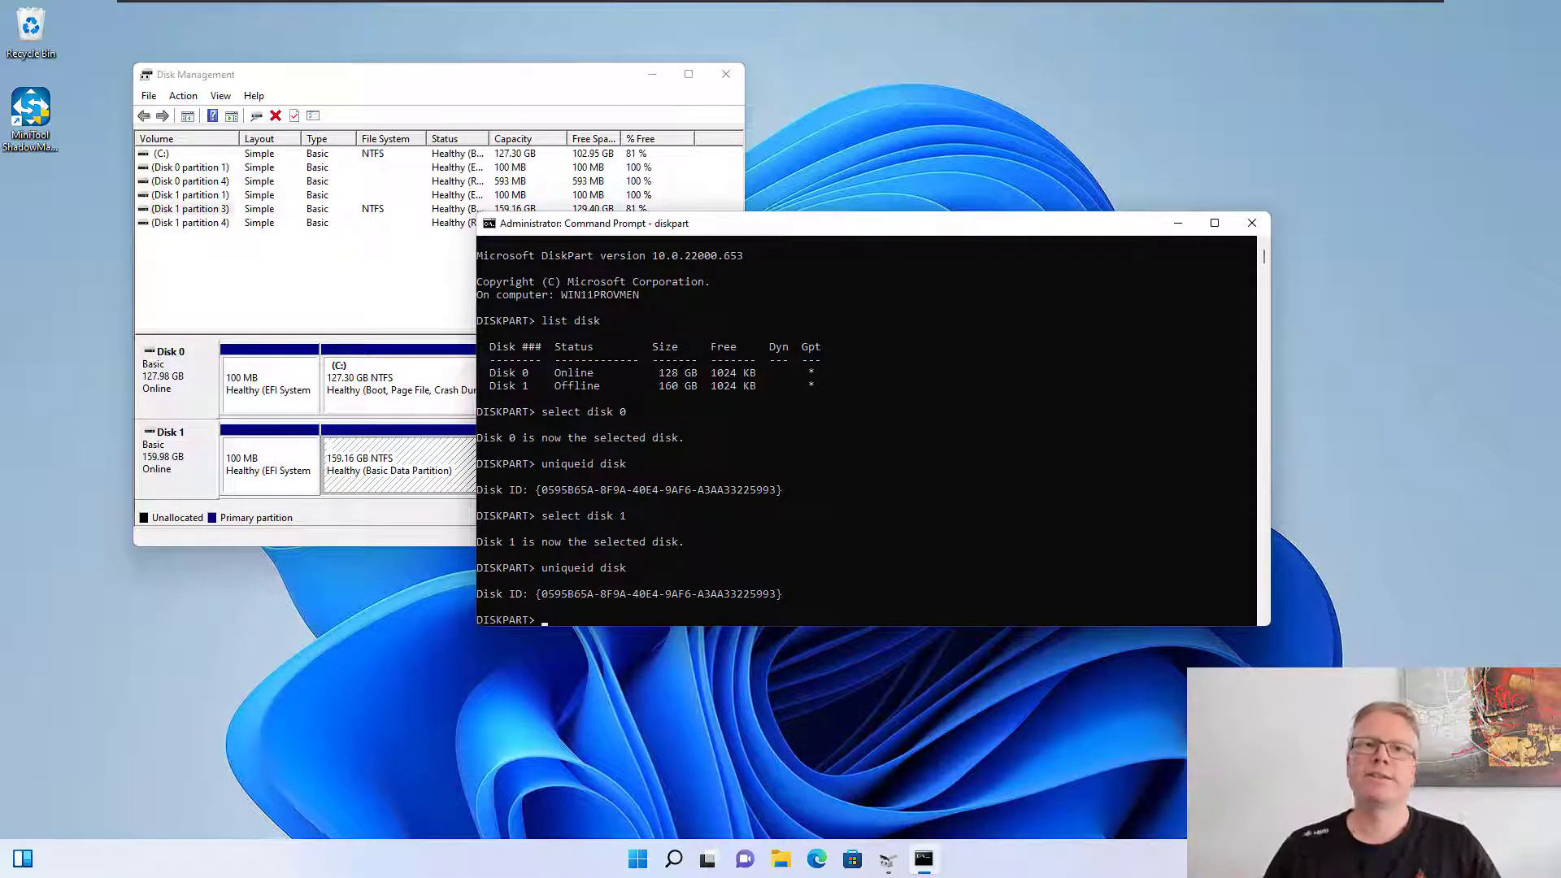
Rerun uniqueid disk for Disk 1, showing a new ID different from Disk 0's.
left_click(198, 447)
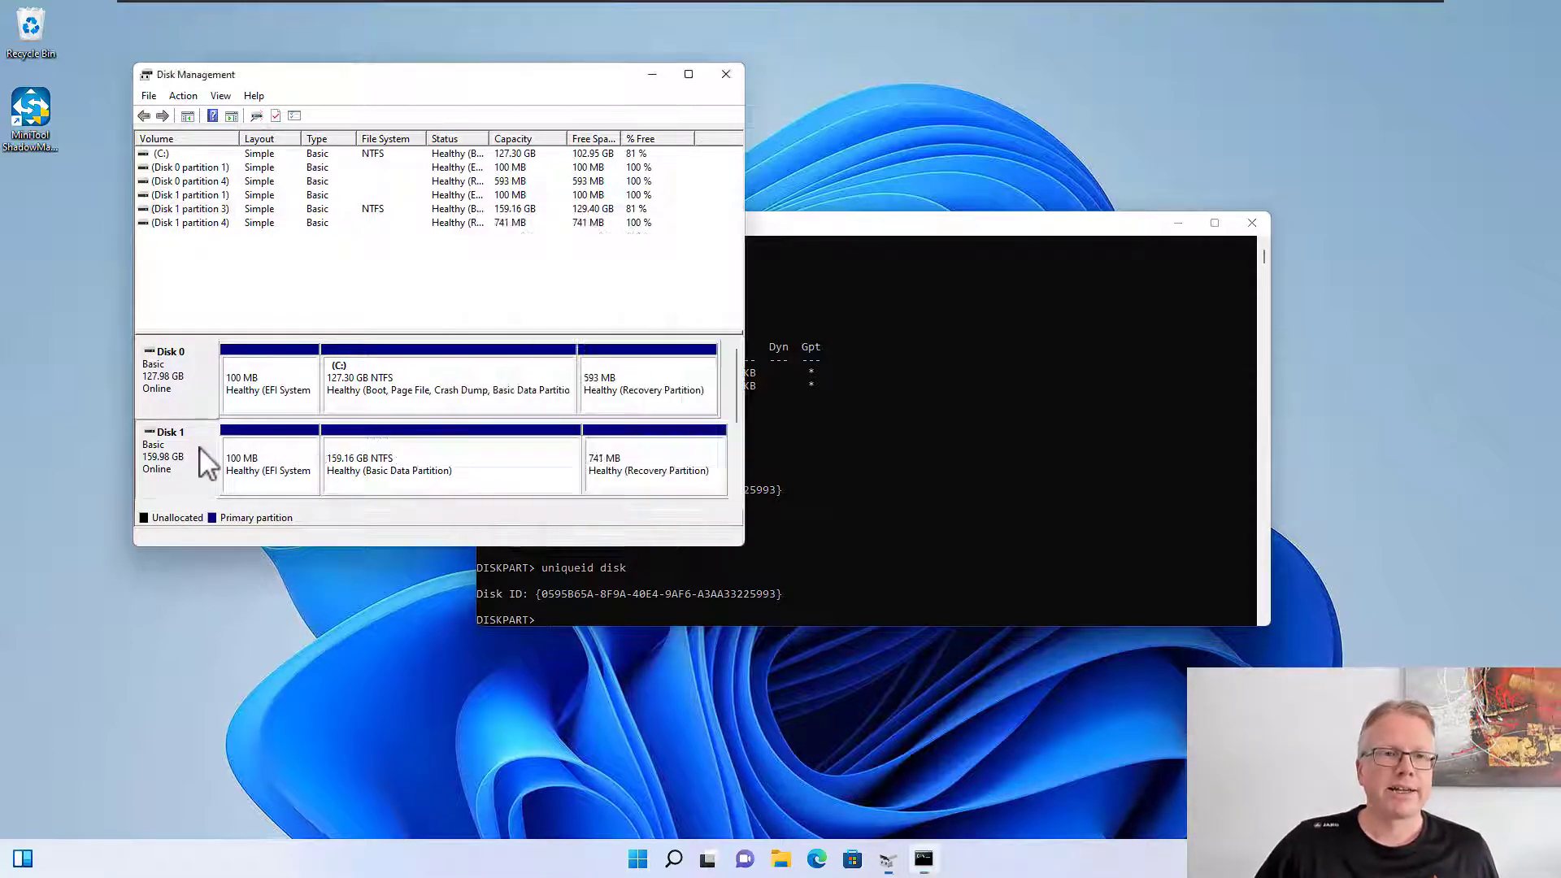
right_click(198, 447)
left_click(886, 244)
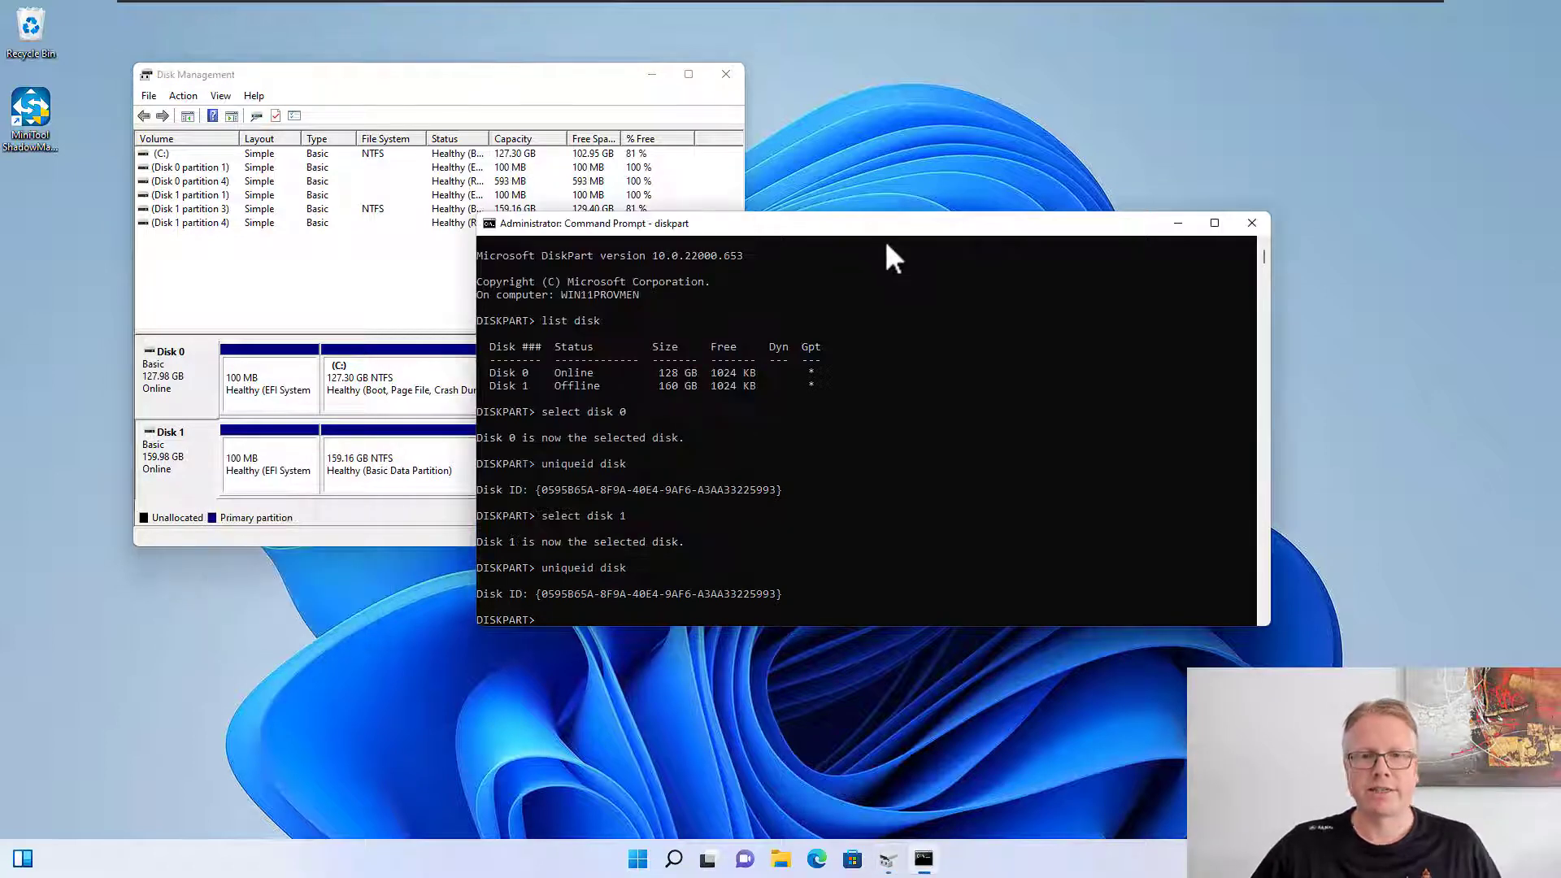
key("Up")
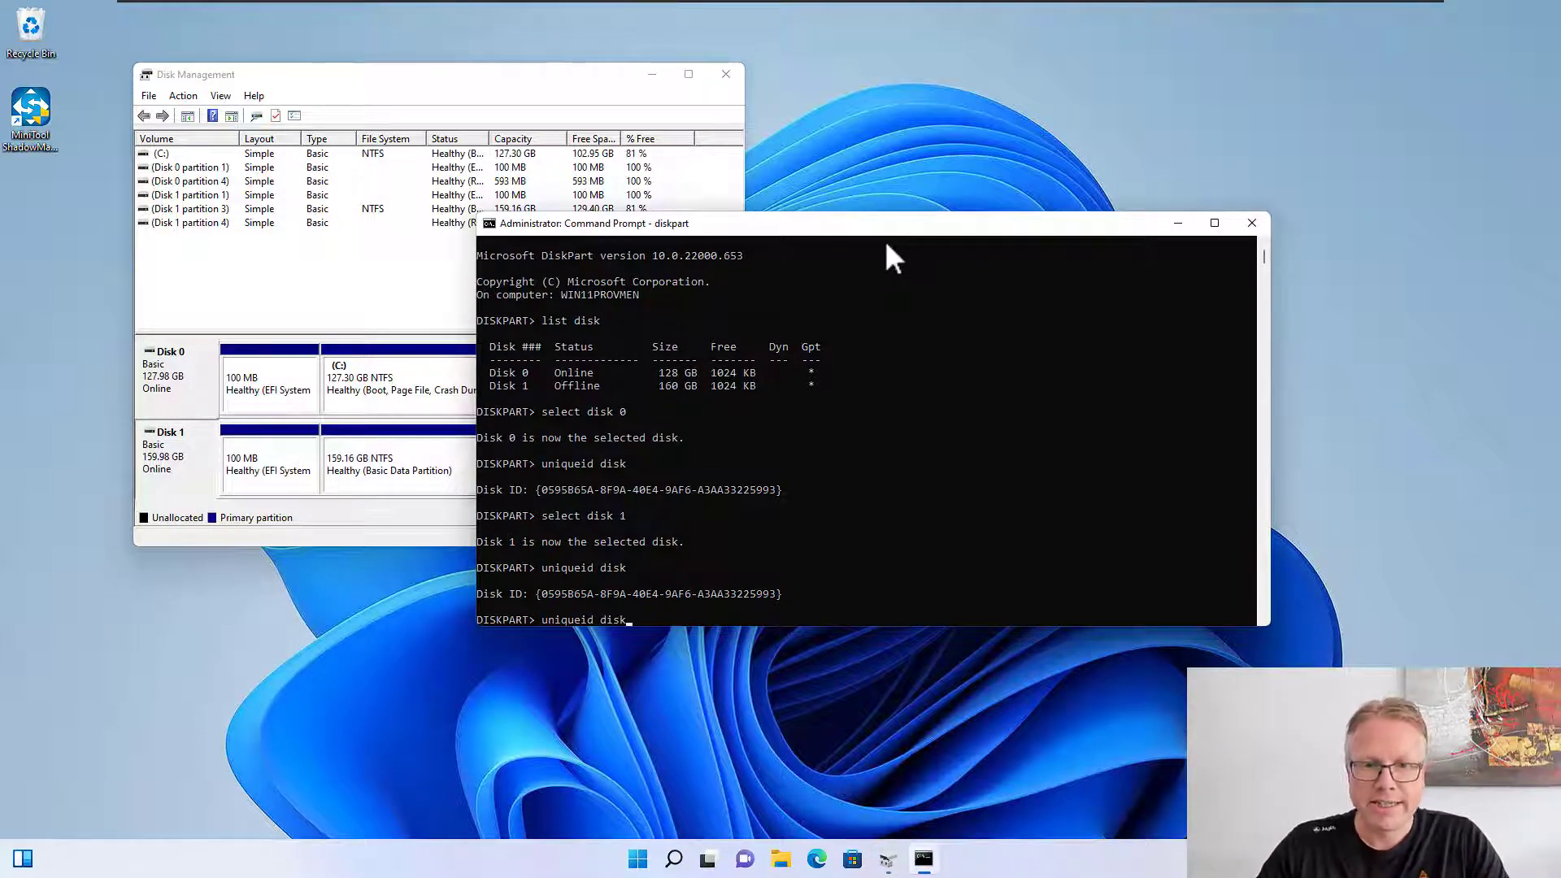
key("Return")
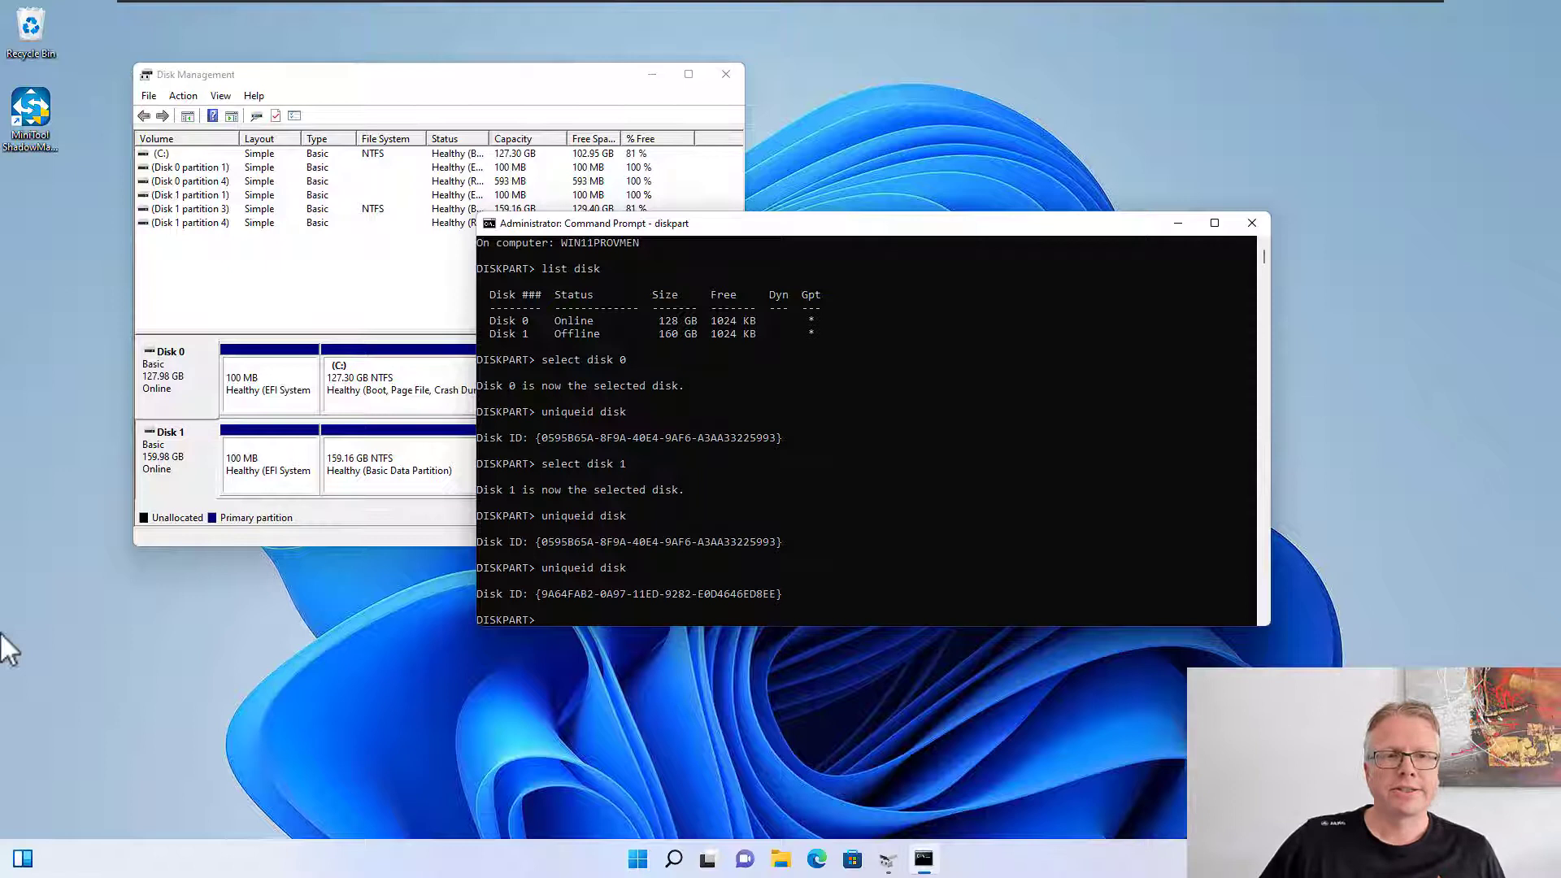
left_click(196, 462)
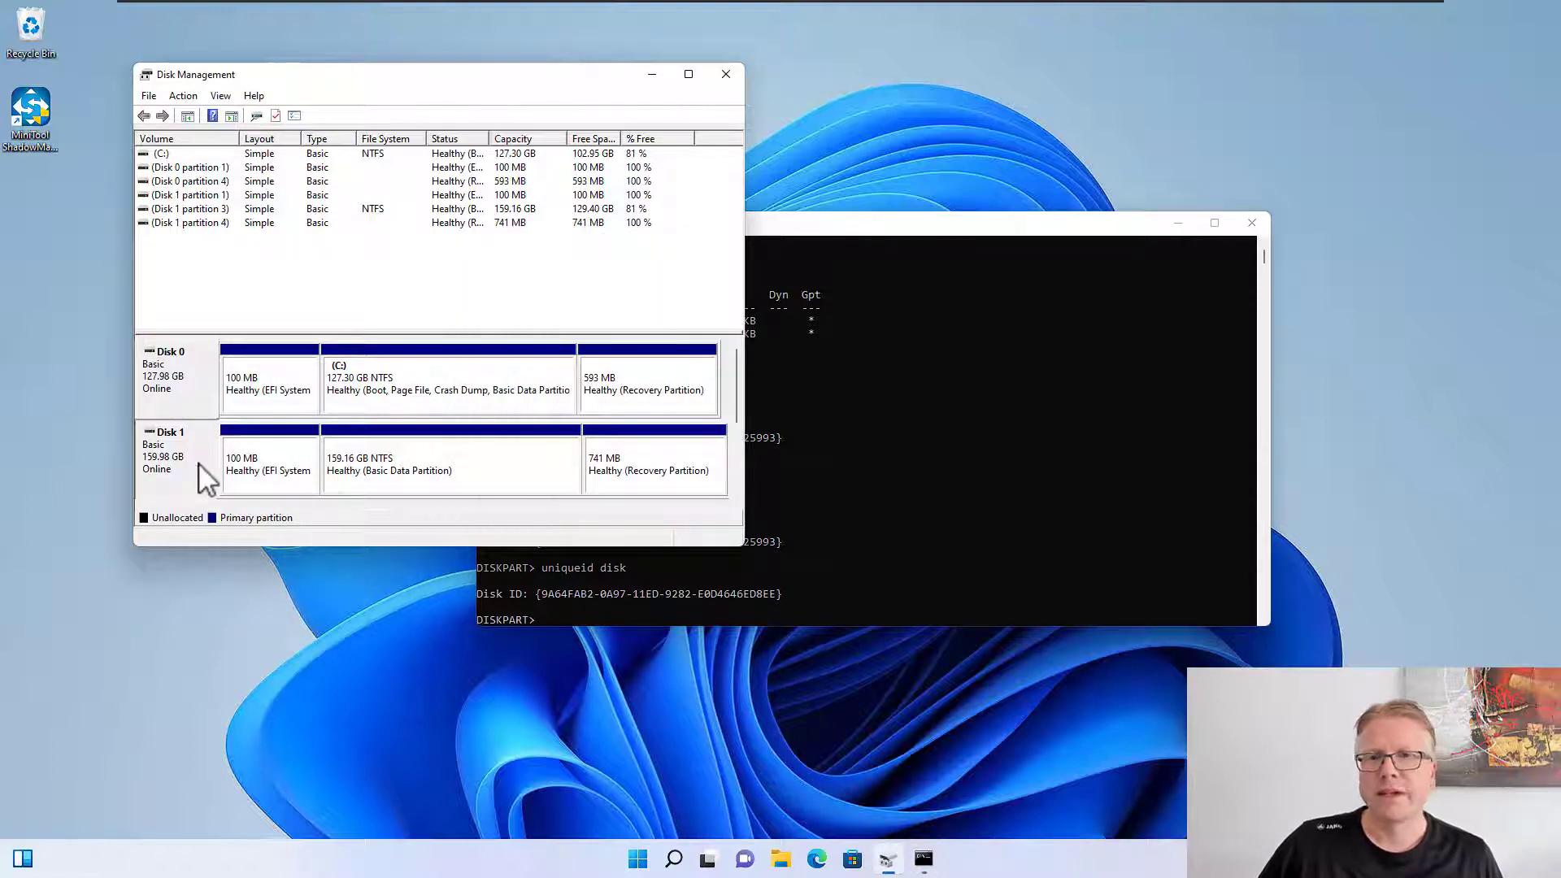